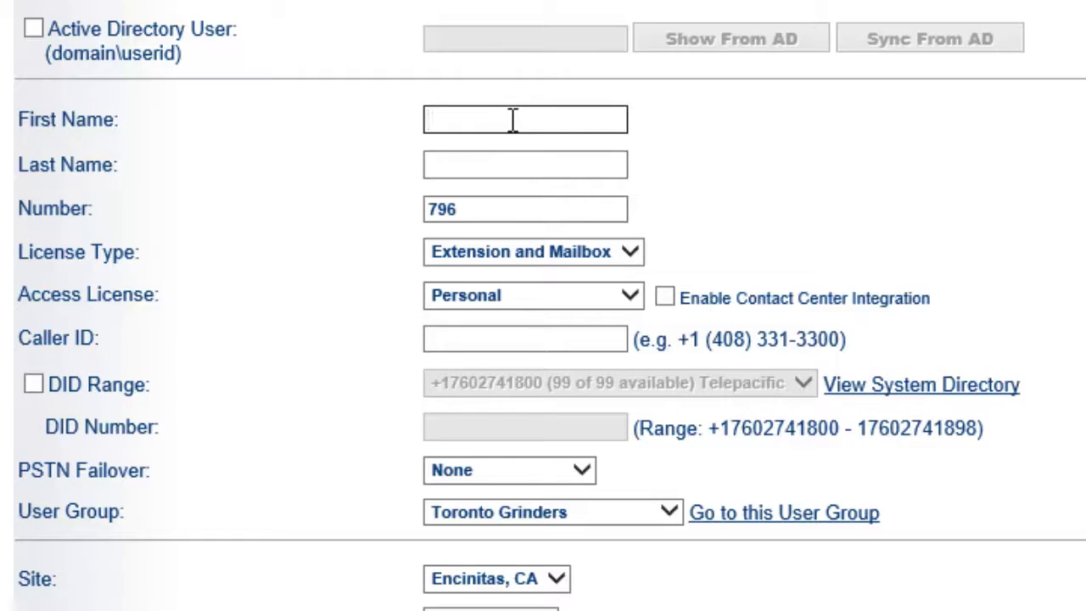
Step: Enter the new user's first and last name, leaving extension number 796 unchanged
key("Tab")
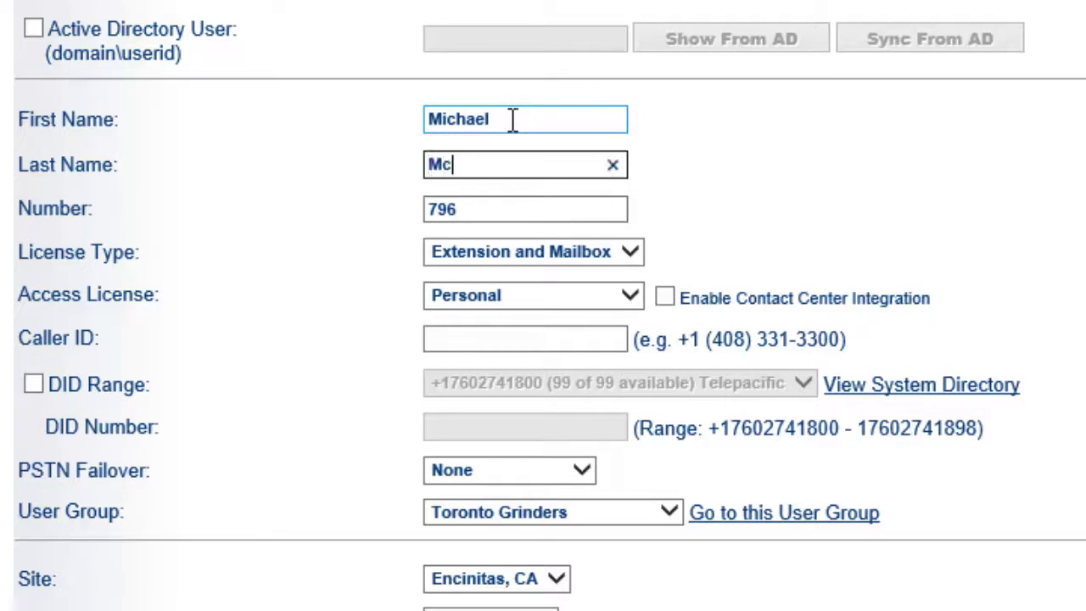
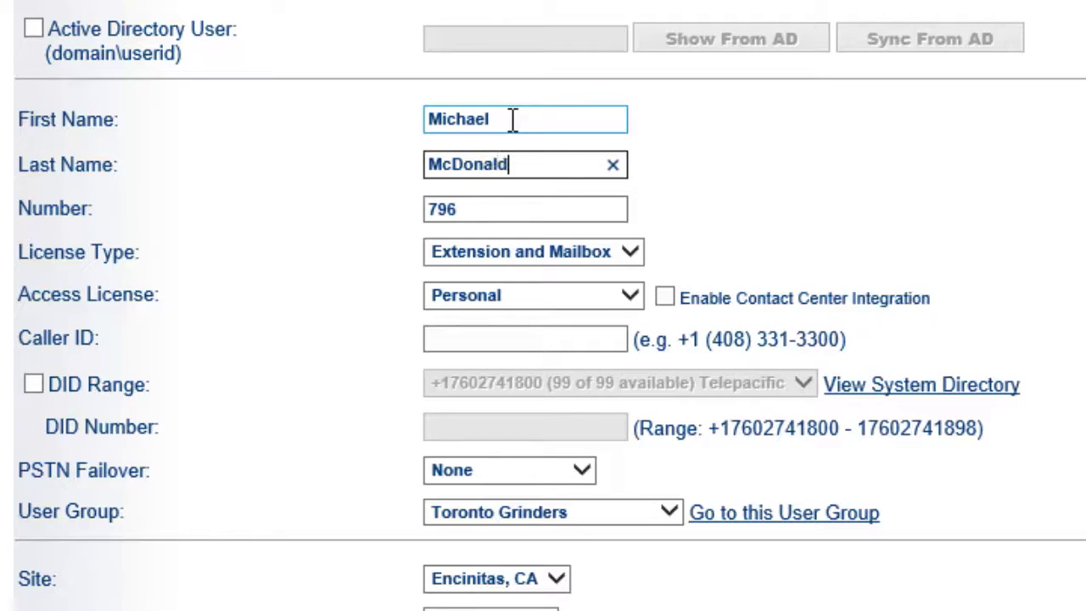
key("Tab")
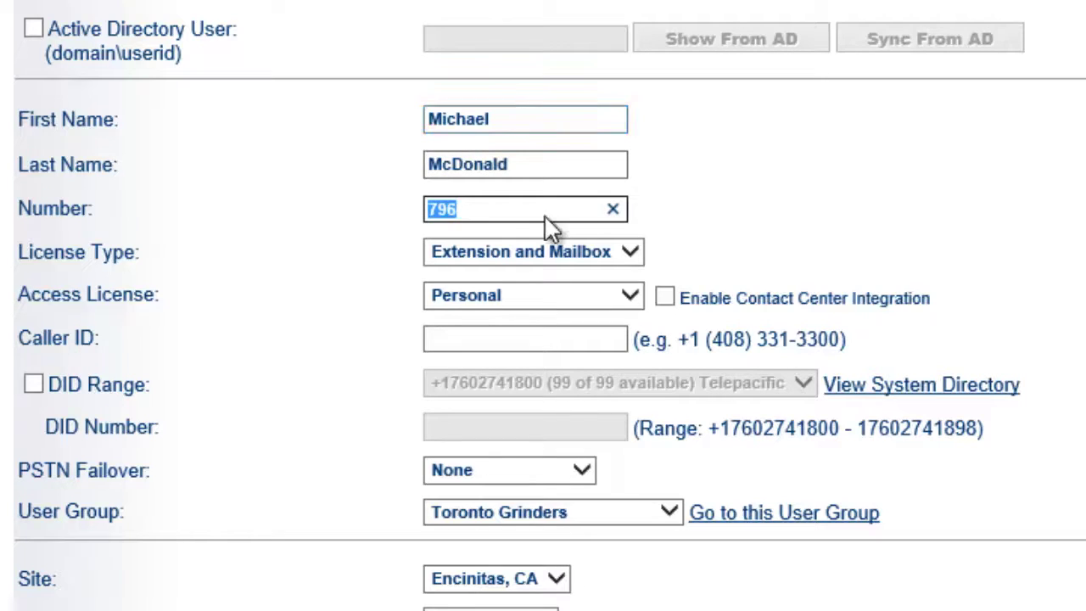
key("Tab")
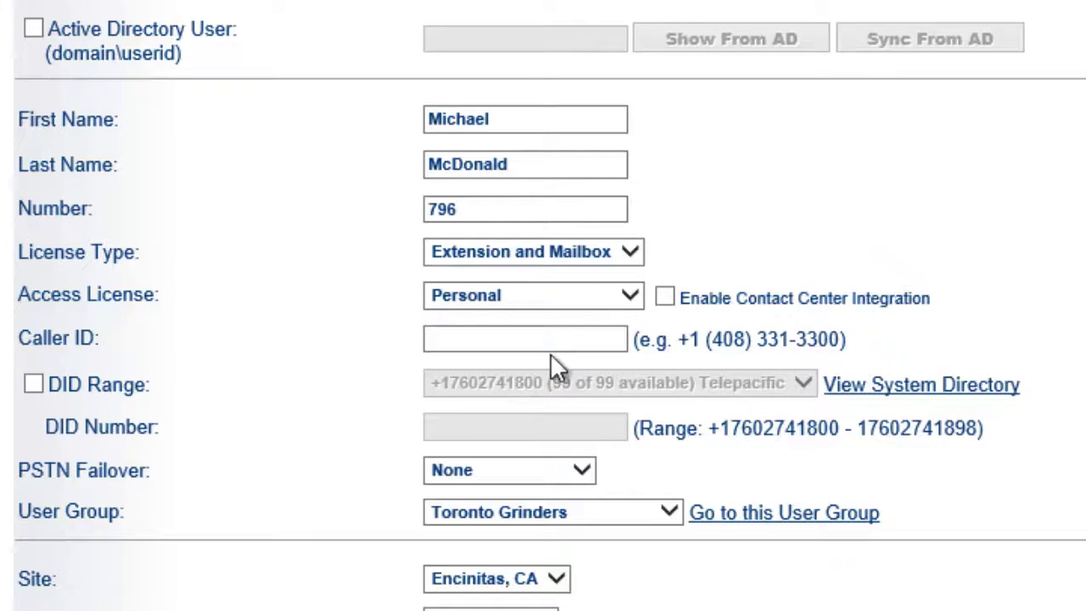
Step: Enable Allow Enhanced Mobility with Extension 796 for the user
left_click(463, 337)
scroll(301, 322, "down", 12)
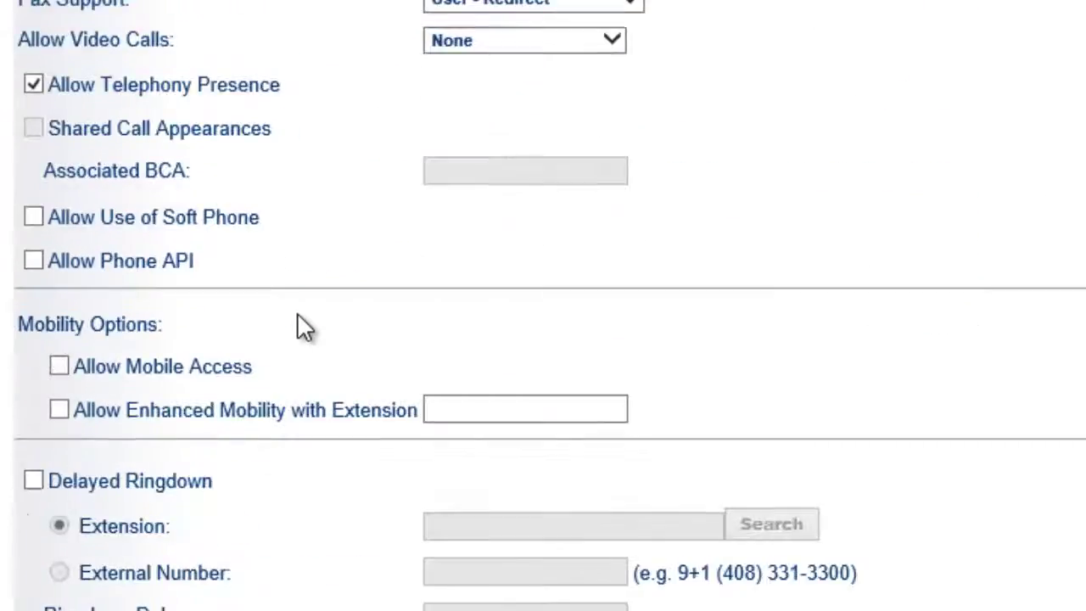
scroll(307, 324, "down", 2)
scroll(382, 322, "down", 1)
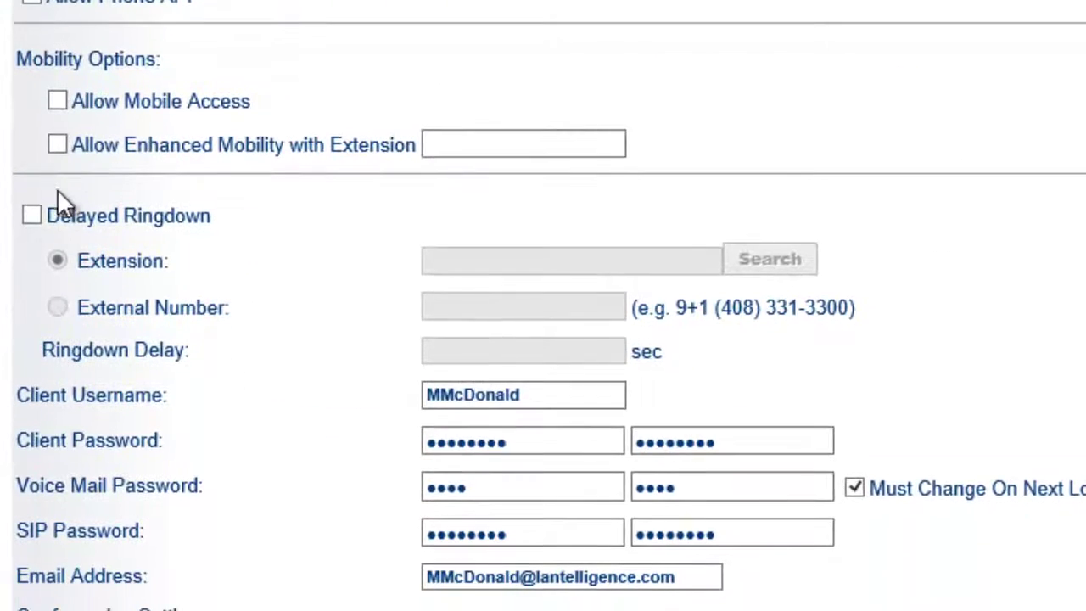
left_click(57, 145)
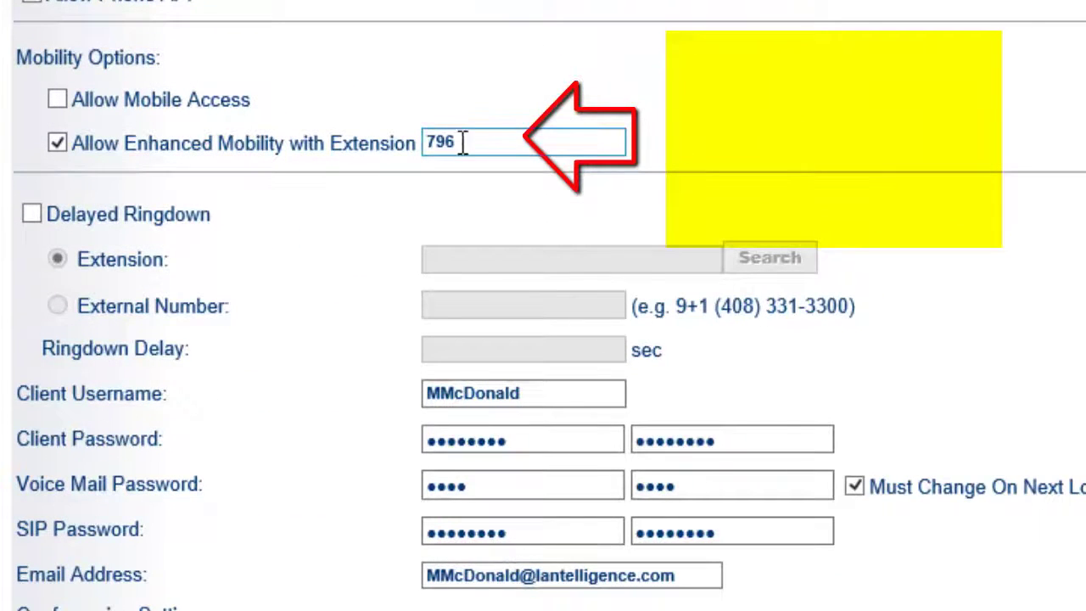
left_click(461, 141)
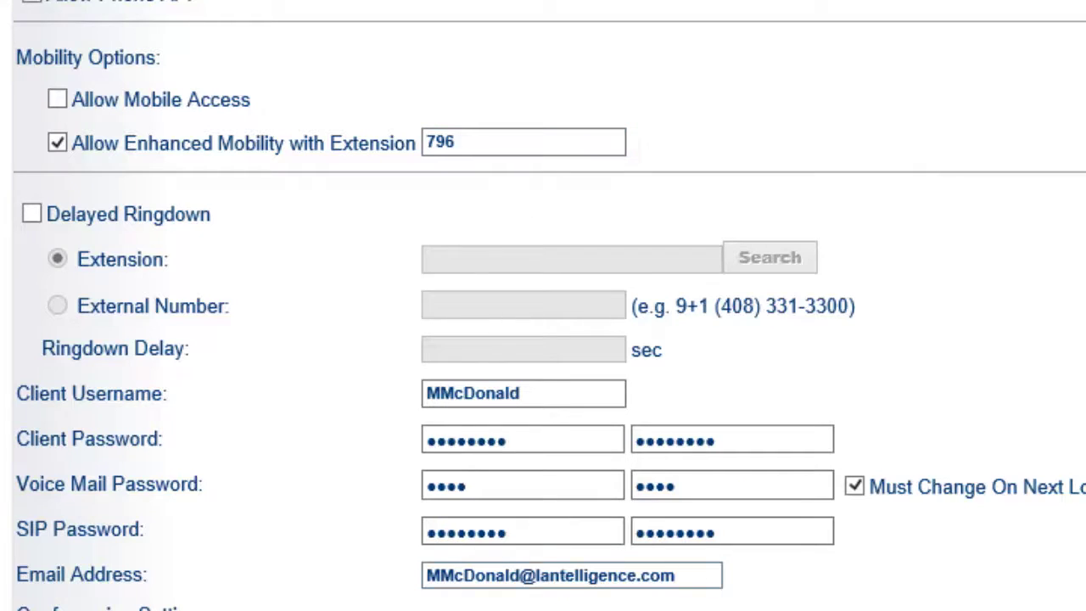
left_click(526, 526)
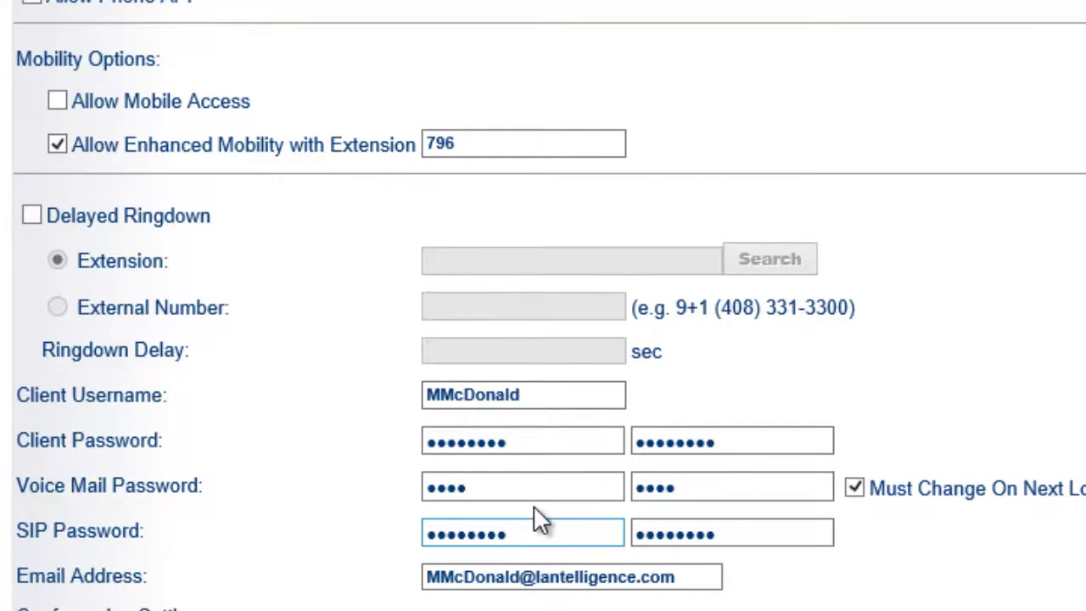
double_click(556, 528)
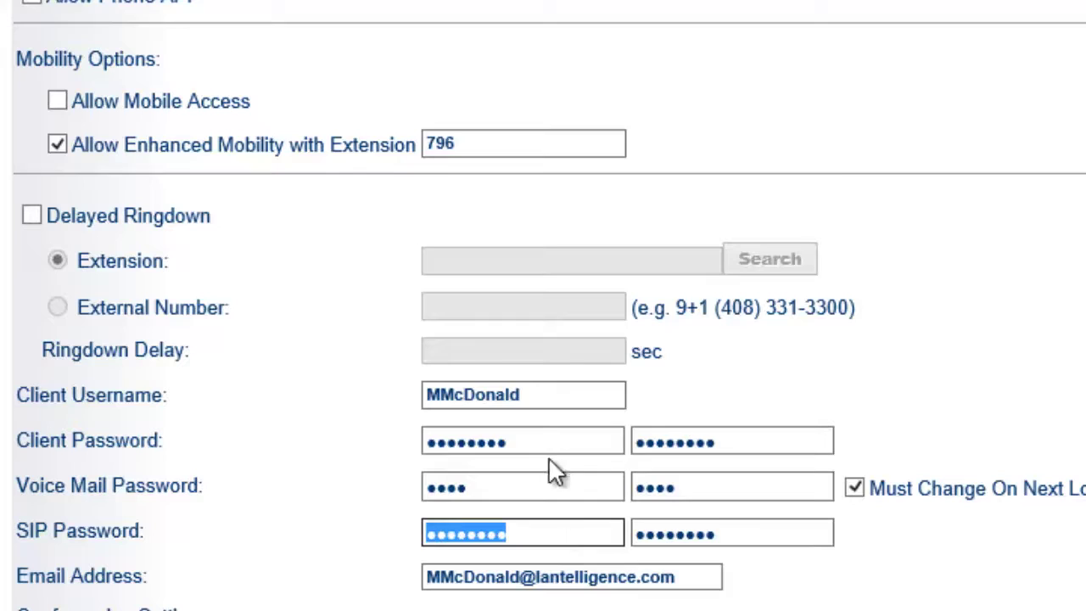
left_click(58, 145)
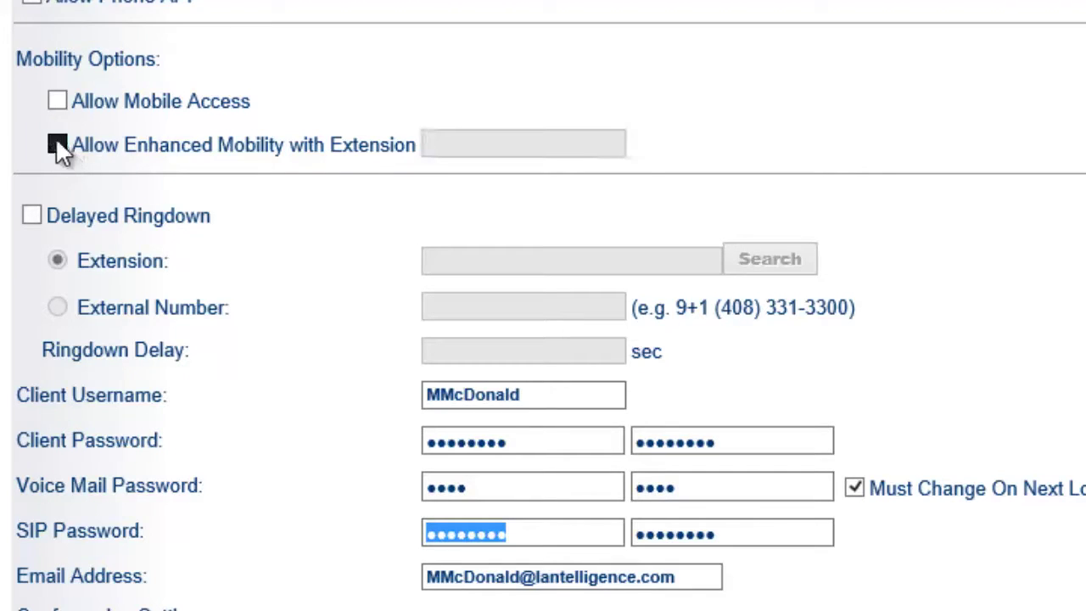
left_click(58, 145)
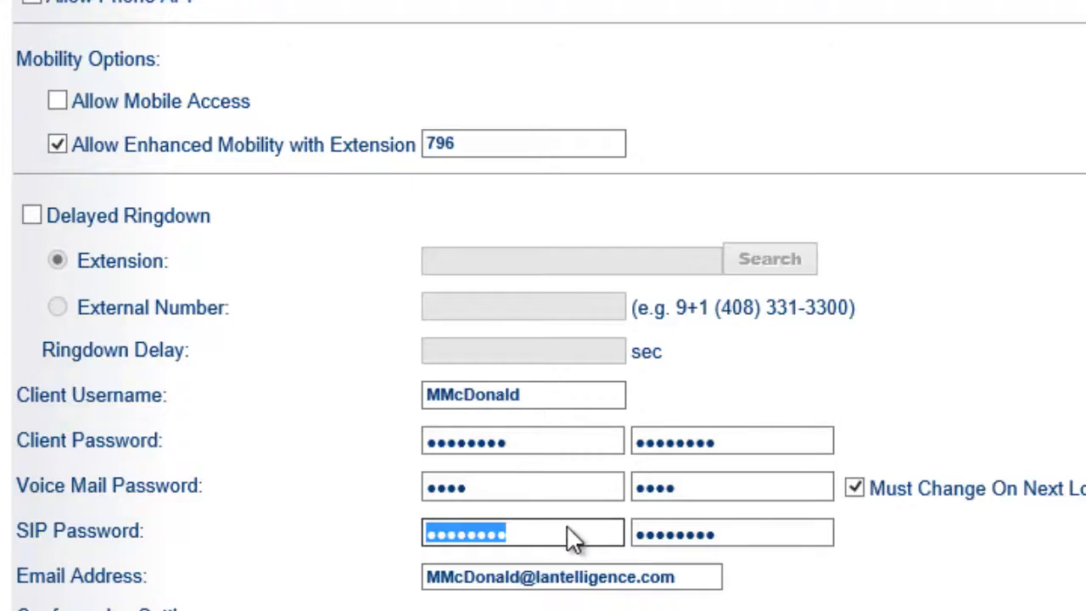
Step: Replace the SIP password with a new one and enter it in the confirmation field
type("1")
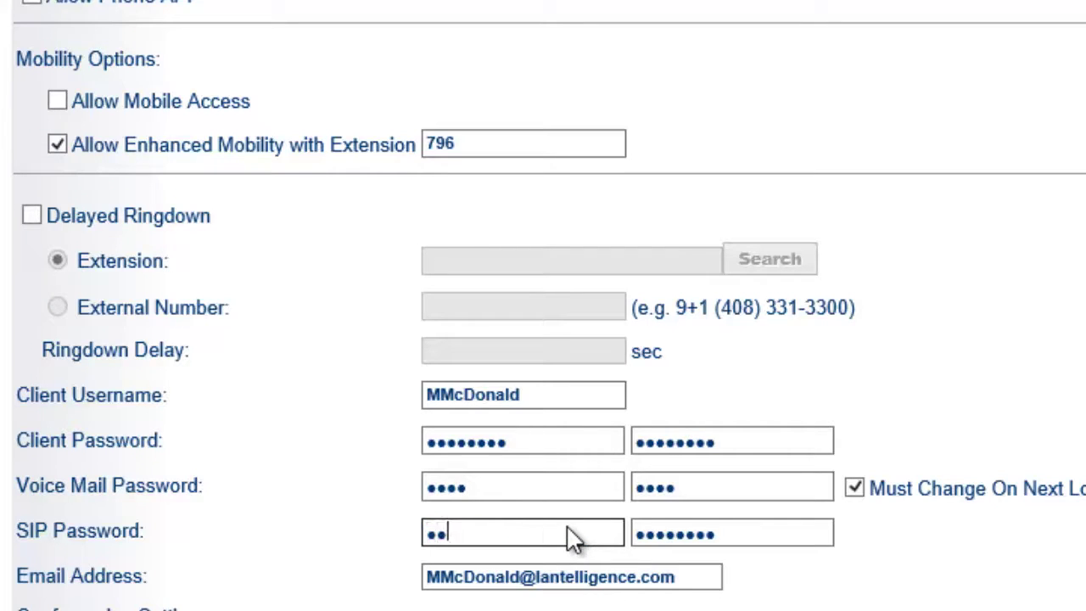
key("BackSpace")
key("BackSpace")
type("1234567")
key("Tab")
type("1234567")
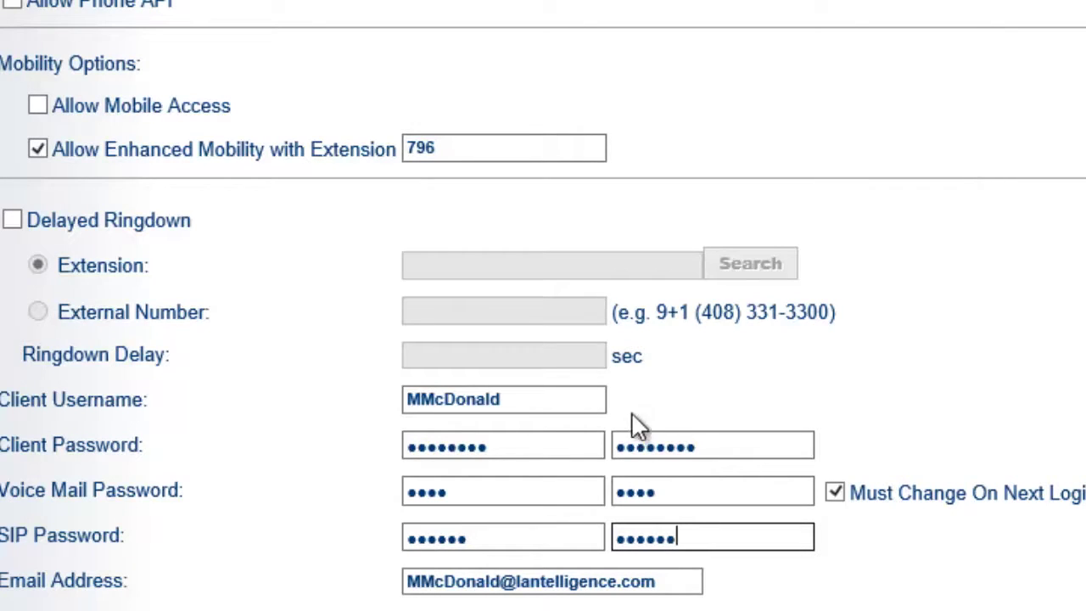
double_click(537, 535)
double_click(727, 538)
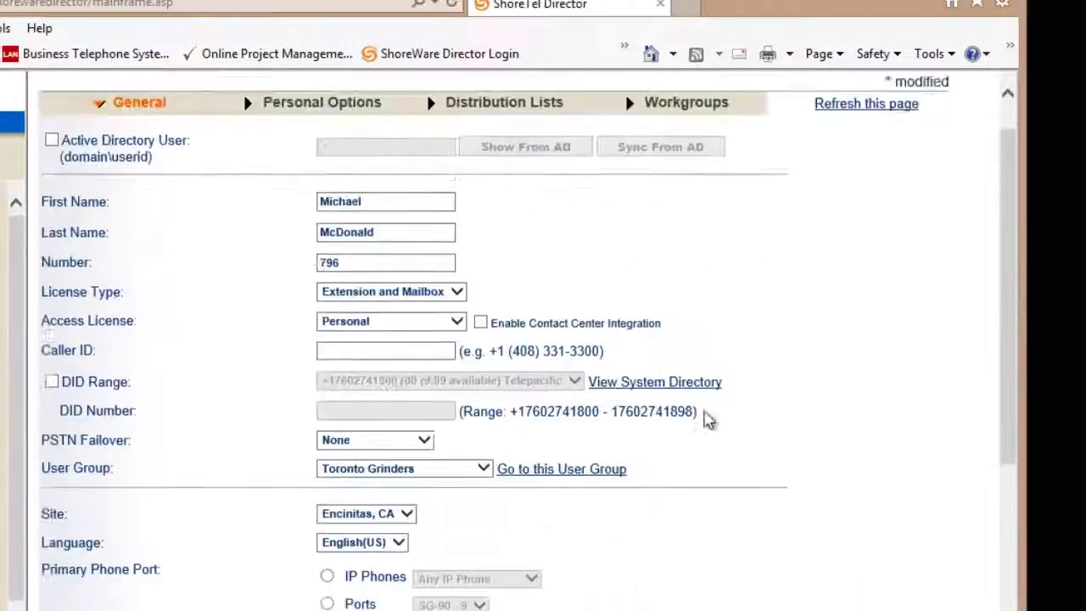
scroll(708, 420, "up", 1)
Step: Save the user form and dismiss the mobility extension warning
left_click(463, 103)
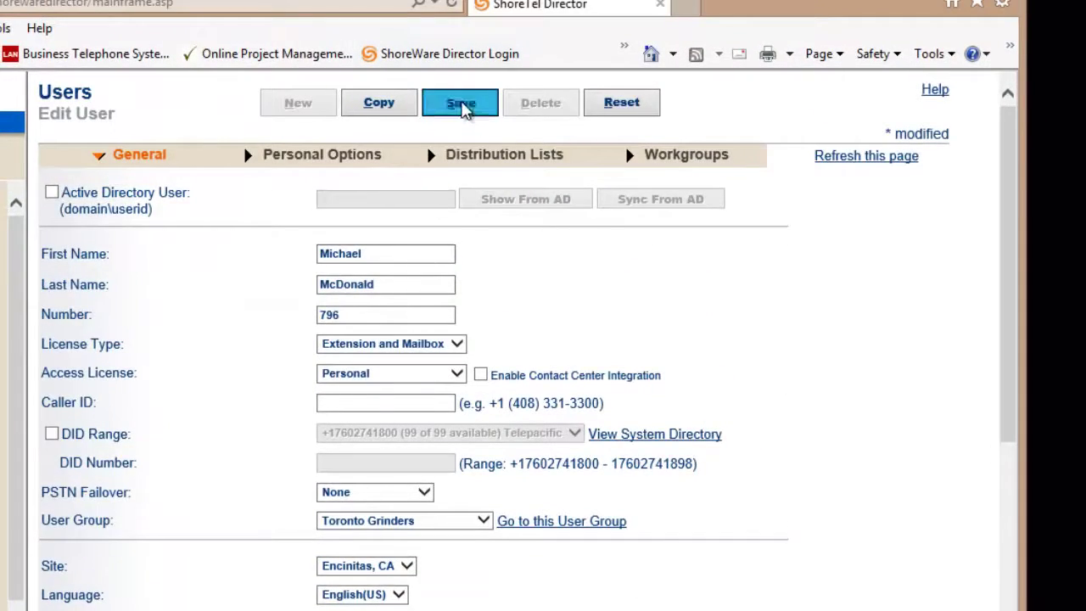
left_click(462, 103)
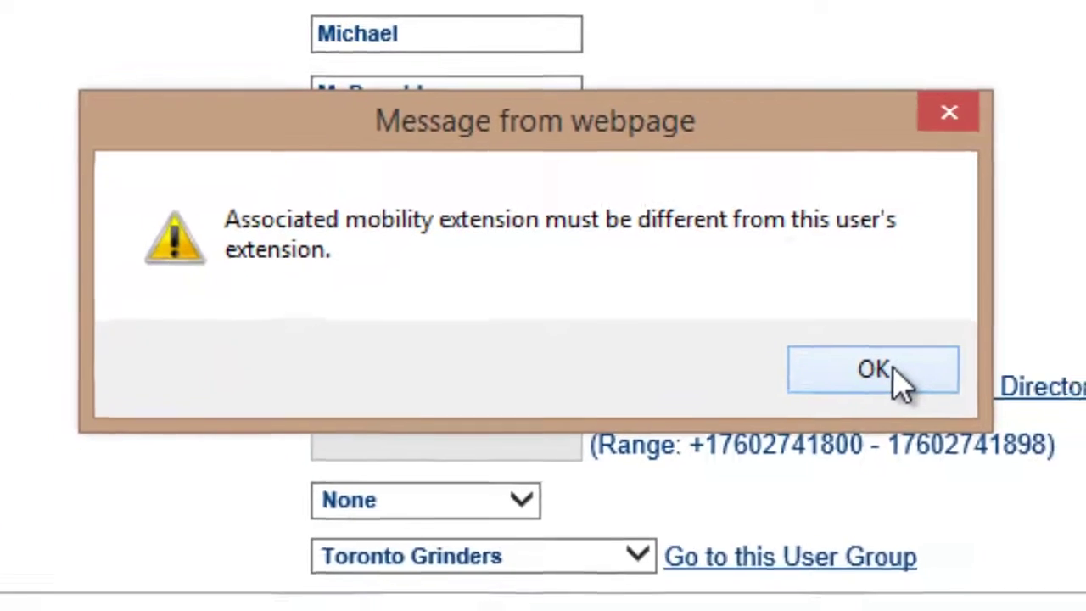
left_click(938, 416)
scroll(908, 255, "down", 5)
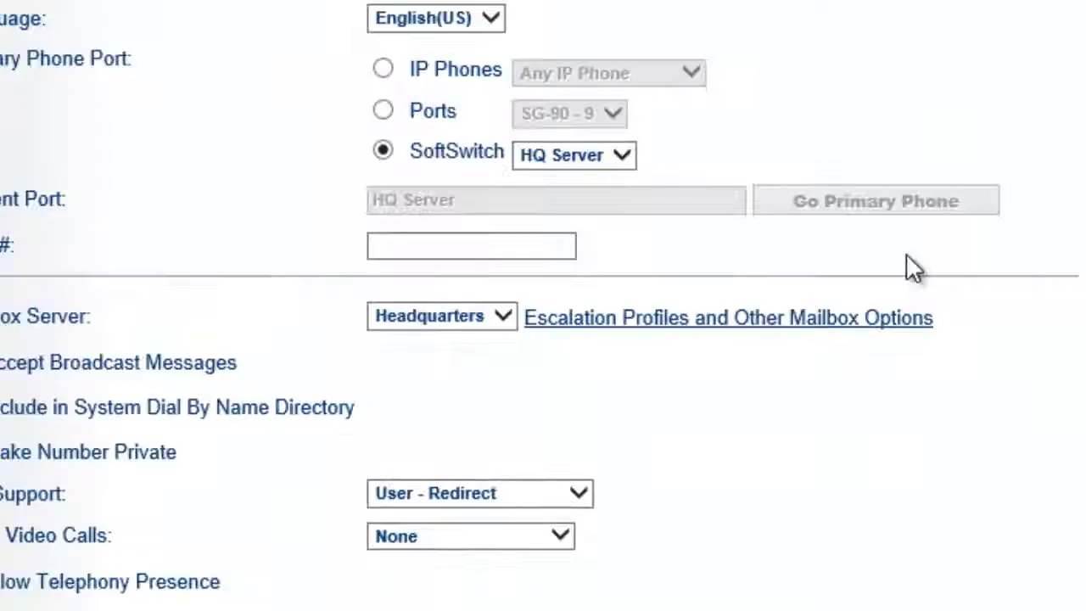
scroll(861, 227, "up", 3)
scroll(859, 225, "down", 5)
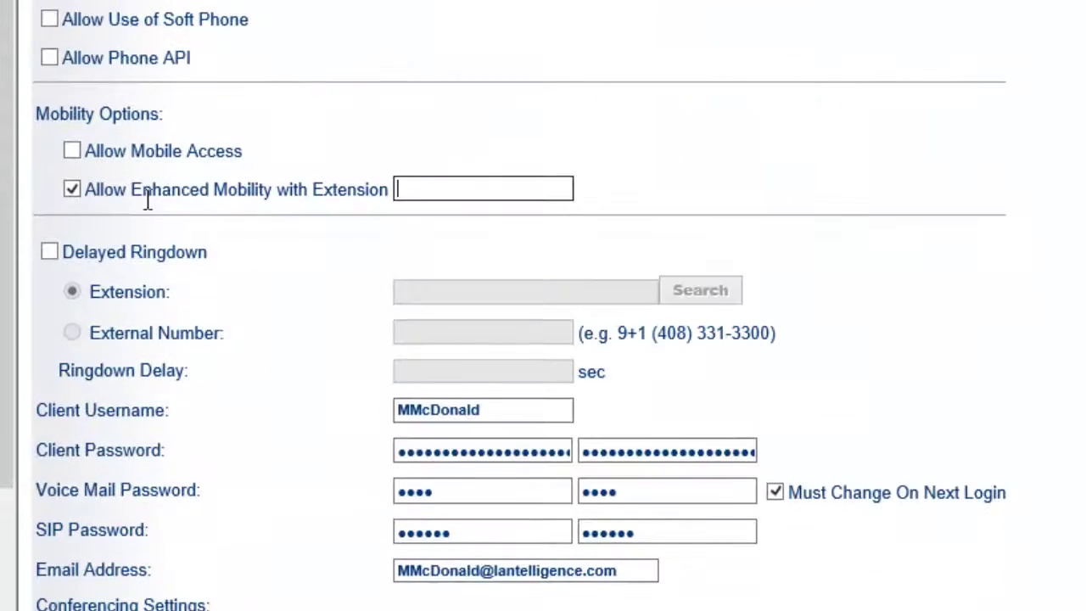
Step: Re-enable enhanced mobility and change its extension to 797
left_click(71, 190)
left_click(75, 196)
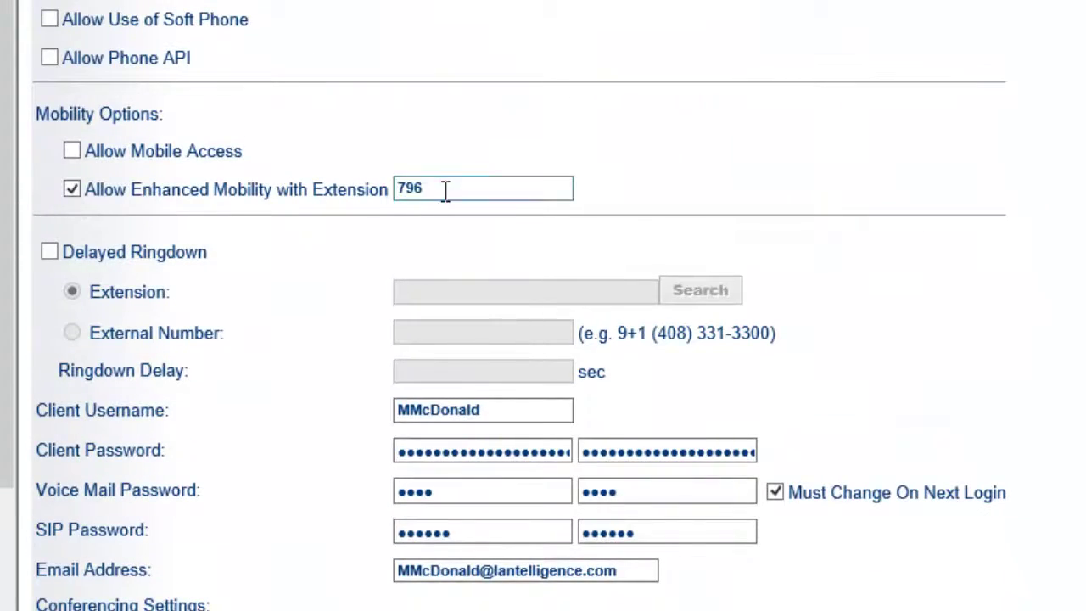
scroll(606, 157, "up", 8)
scroll(606, 157, "down", 2)
scroll(608, 149, "down", 3)
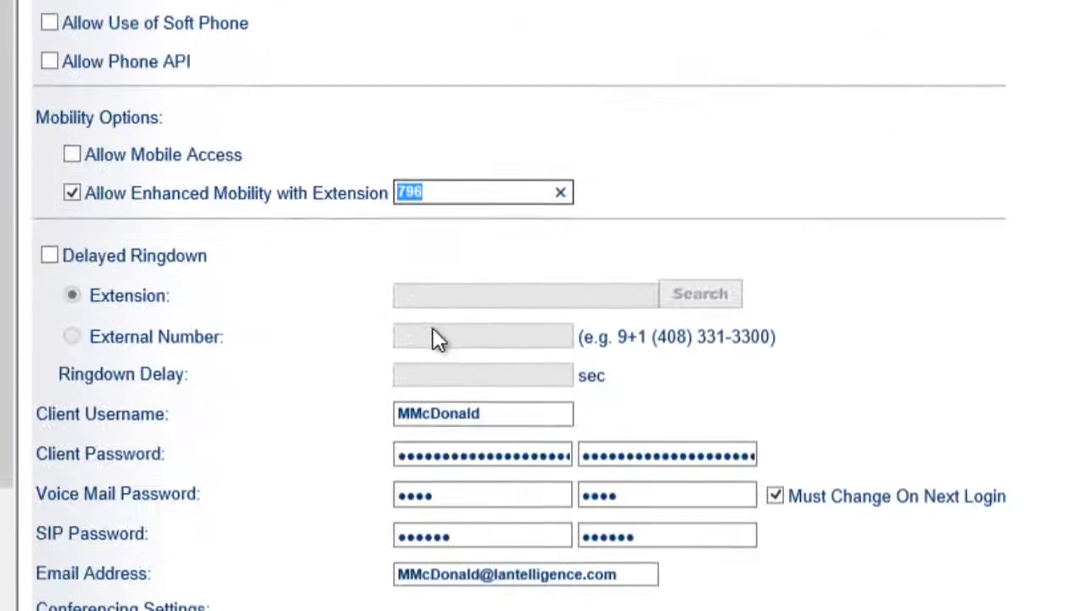
left_click(451, 191)
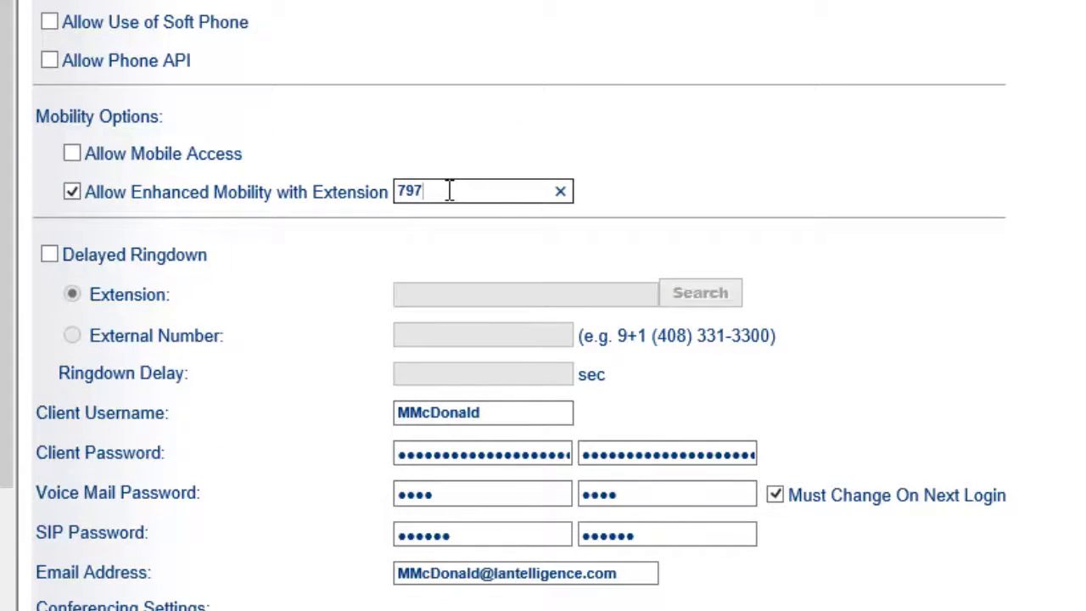
Step: Re-enter the SIP password and its confirmation
scroll(721, 111, "down", 1)
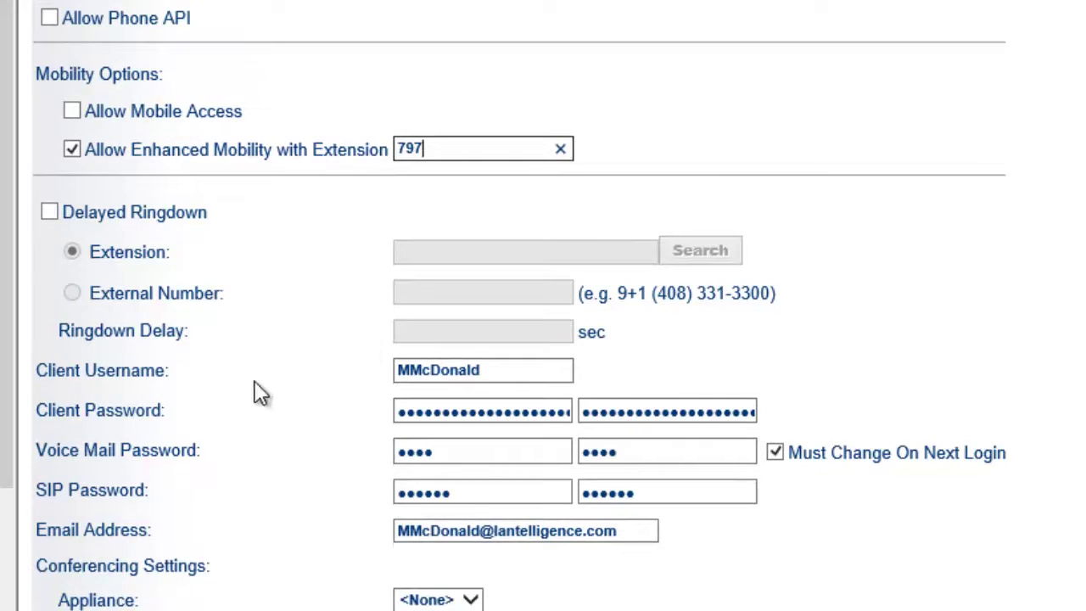
double_click(500, 499)
type("••")
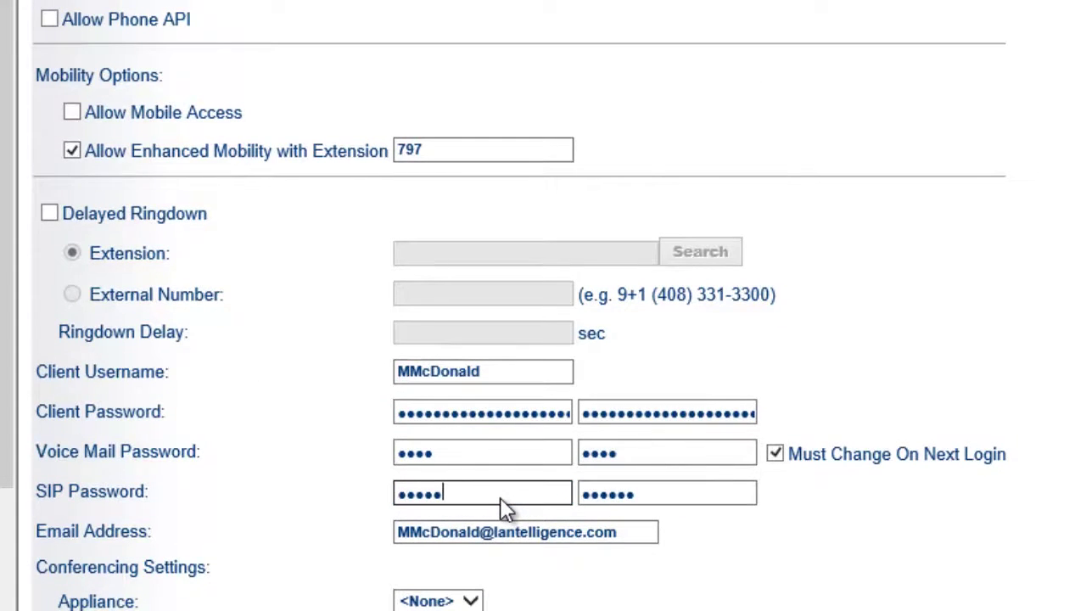
key("Tab")
type("••••")
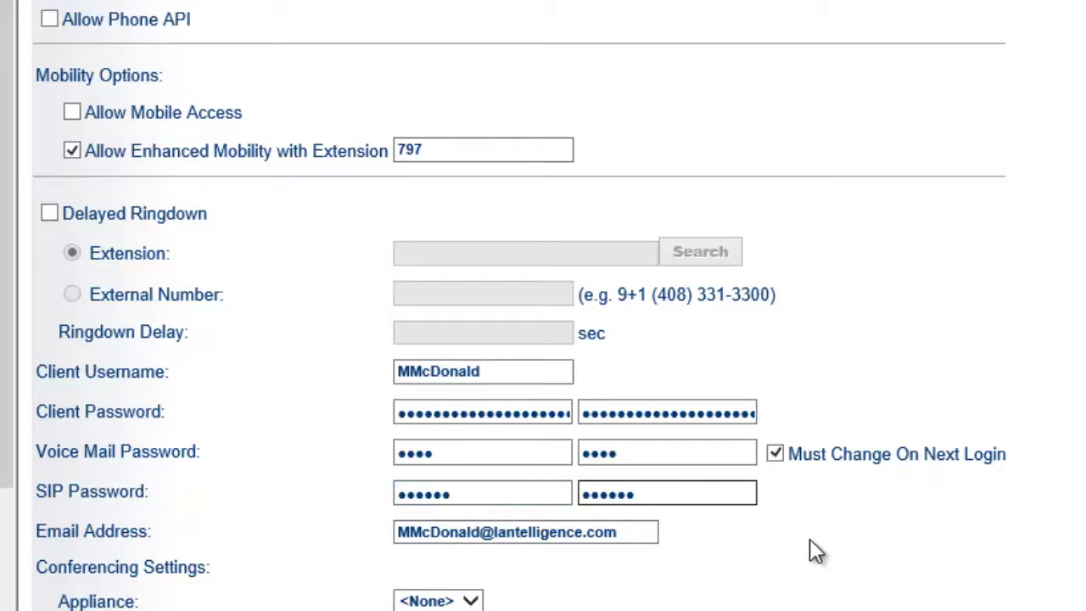
Step: Review the saved user: extension 796, Extension and Mailbox licence, Toronto Grinders group
scroll(977, 546, "up", 10)
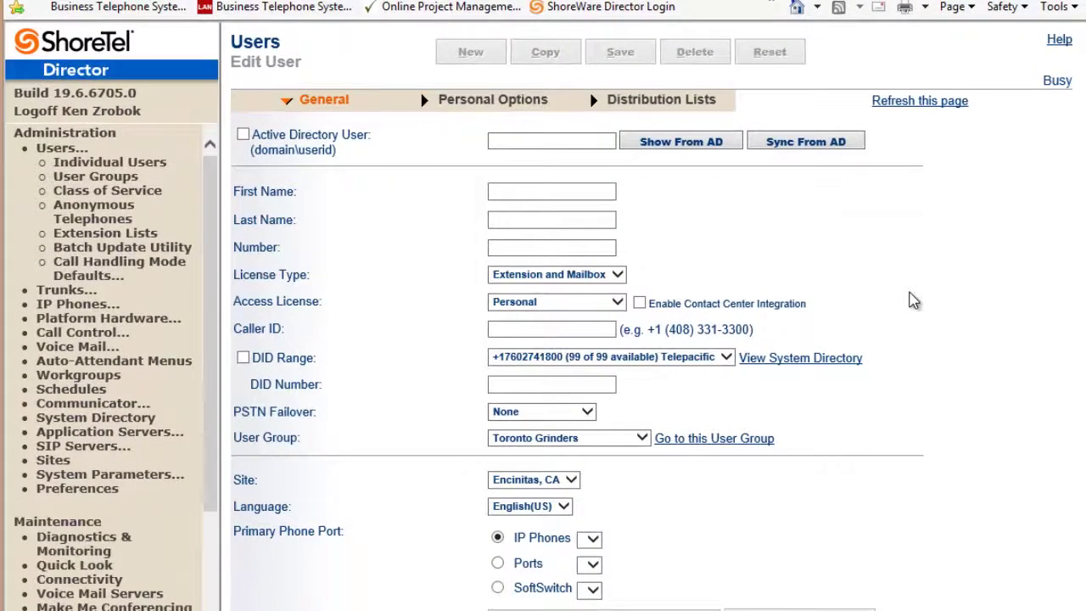
Step: Open the user's read-only companion record, number 797, from the Individual Users list
left_click(111, 164)
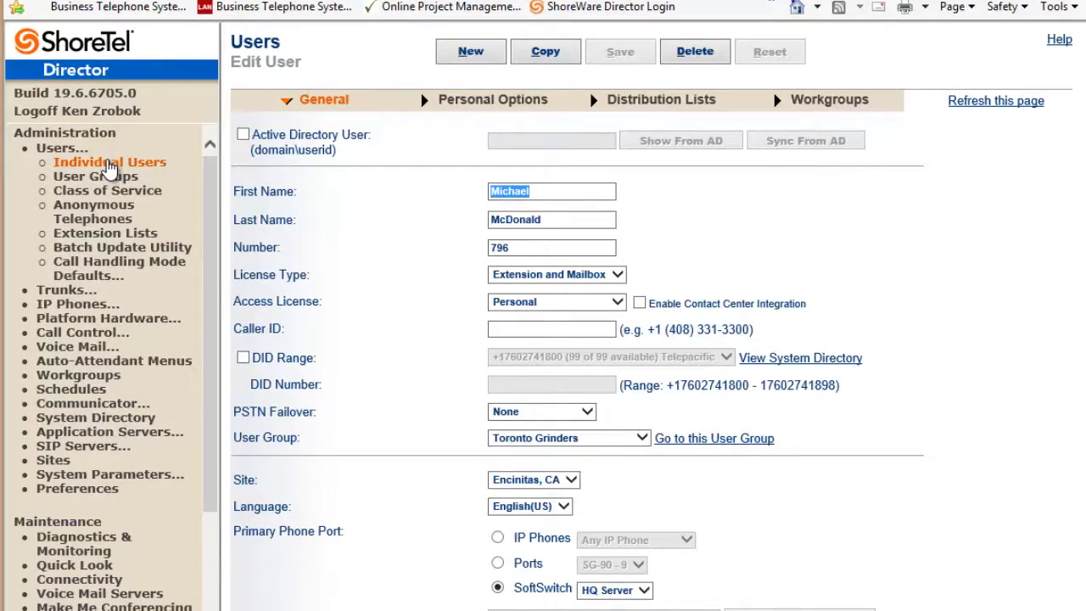
scroll(492, 271, "down", 10)
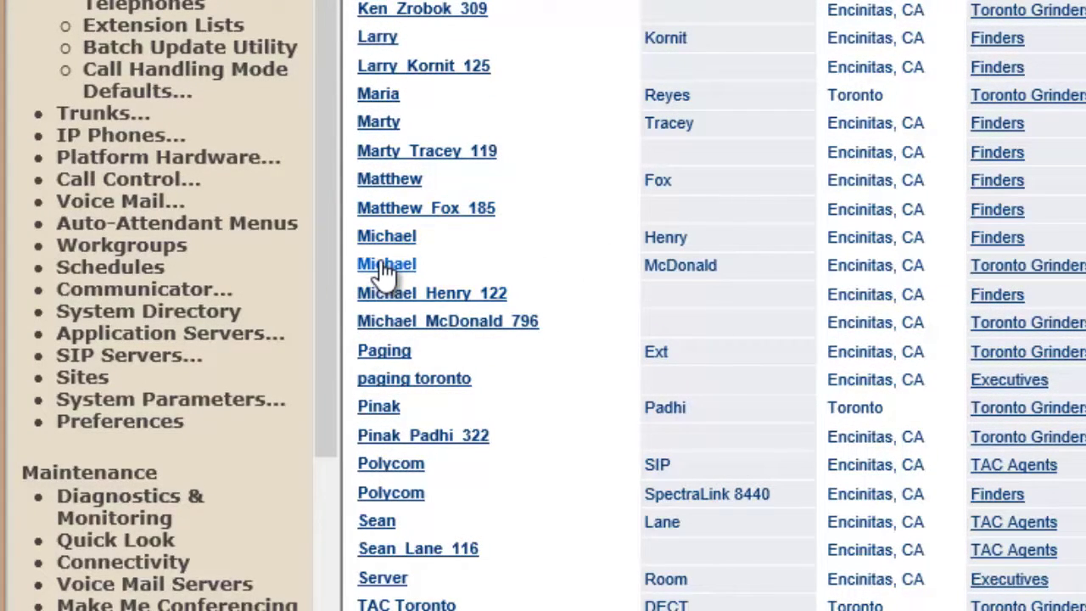
left_click(386, 266)
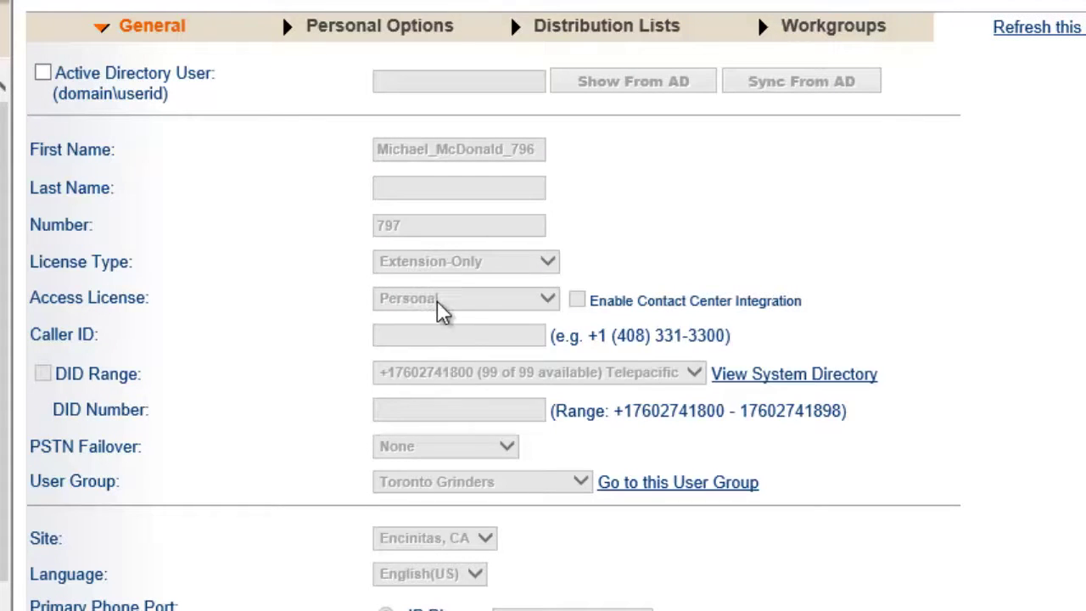
Step: Select and copy the companion record's auto-generated Client Username value
scroll(759, 544, "down", 1)
scroll(759, 544, "down", 10)
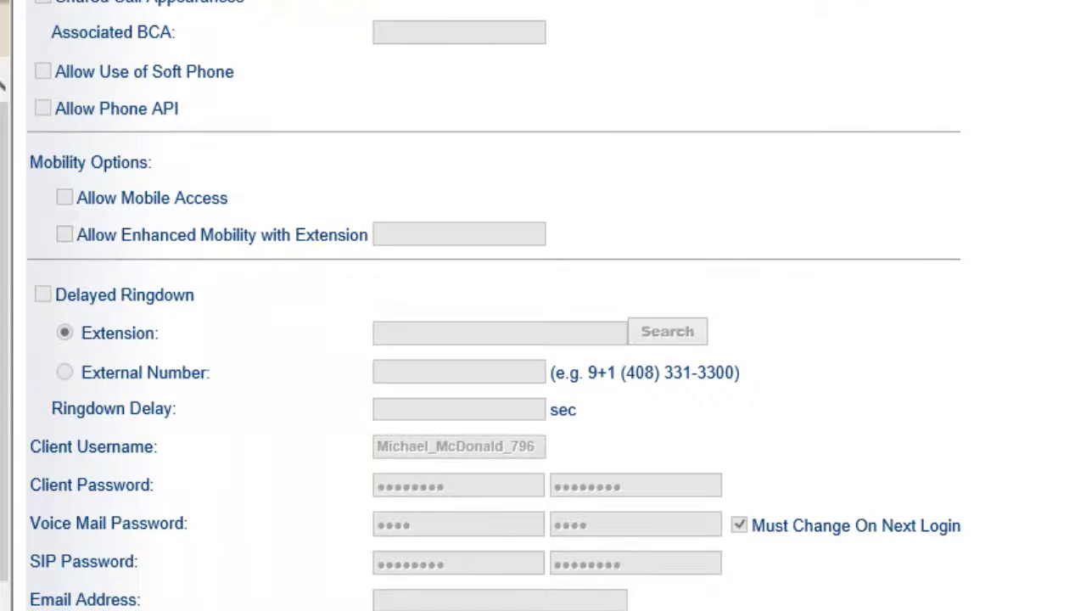
scroll(611, 531, "up", 10)
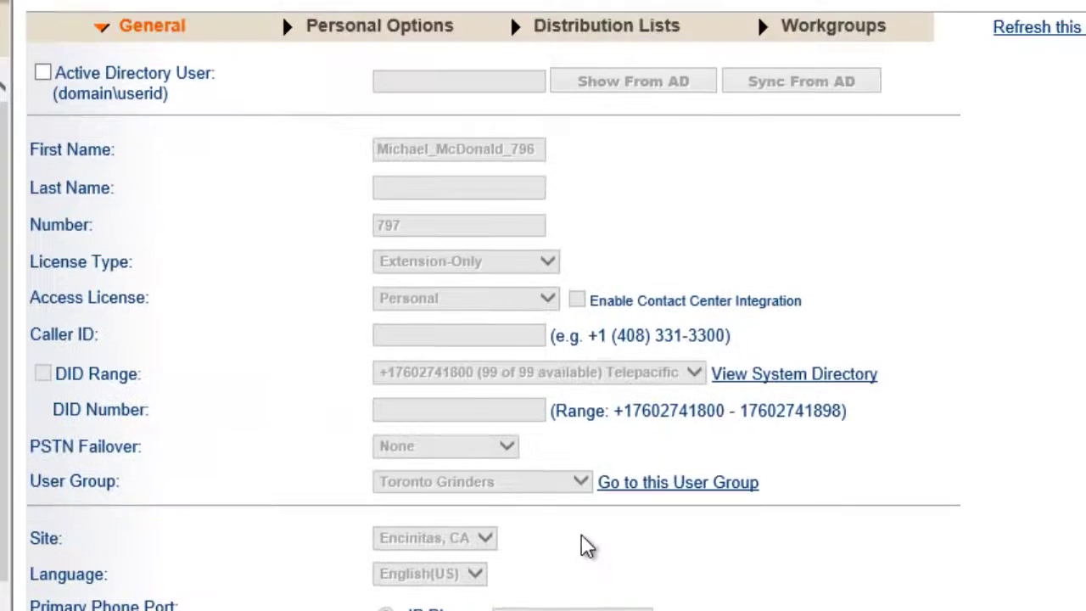
left_click_drag(382, 157, 553, 170)
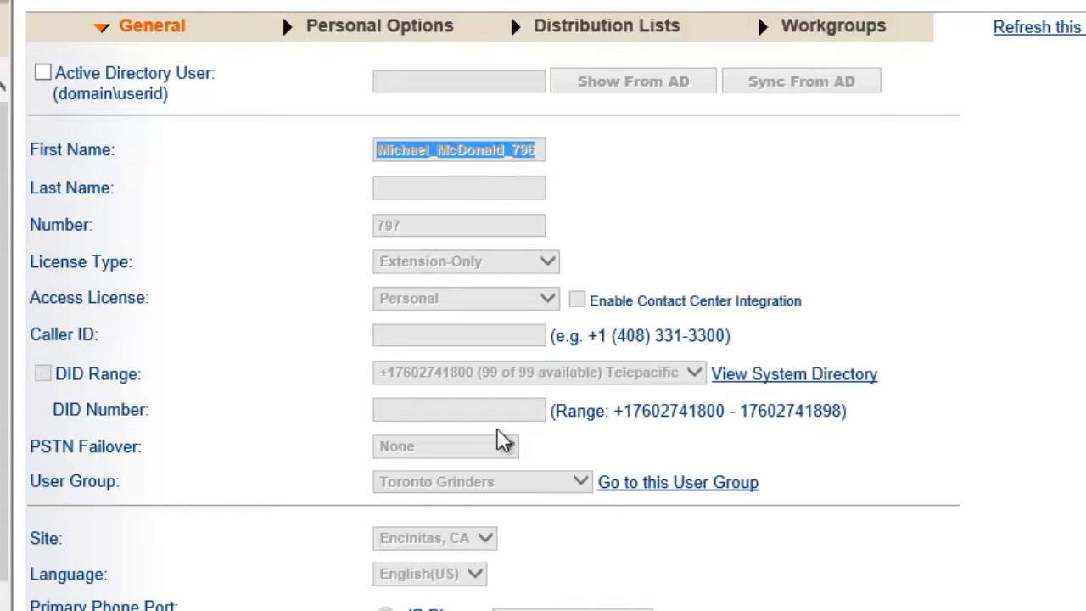
scroll(526, 475, "down", 10)
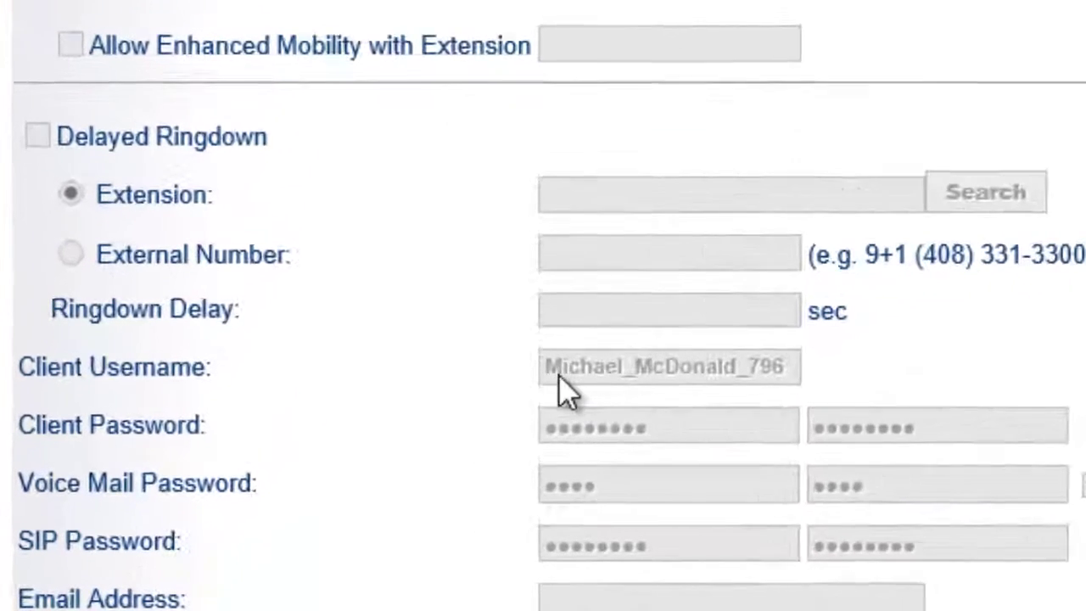
left_click_drag(559, 375, 735, 382)
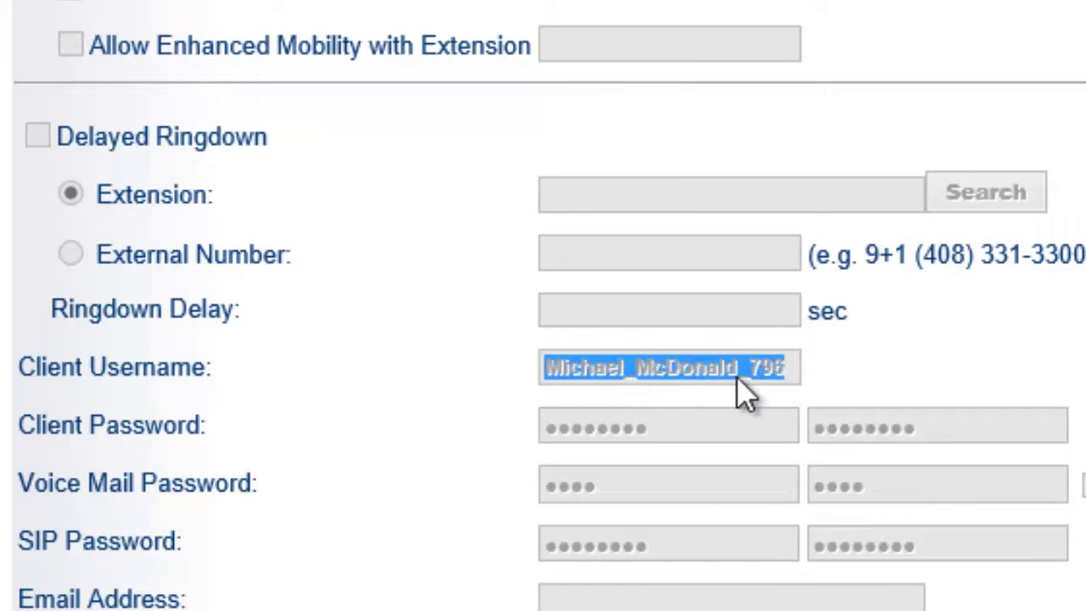
right_click(740, 377)
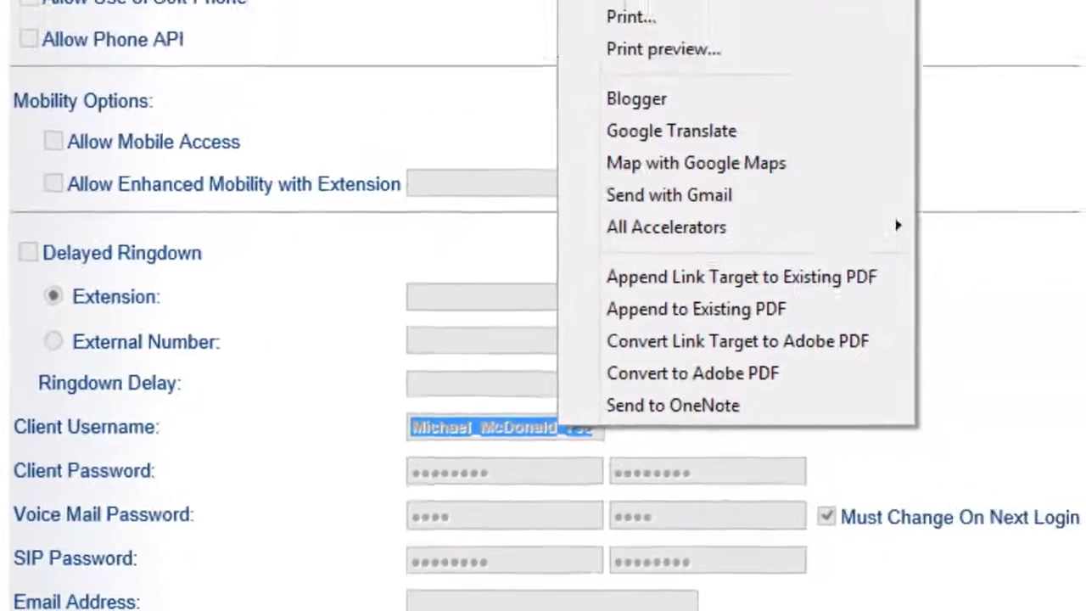
left_click(575, 21)
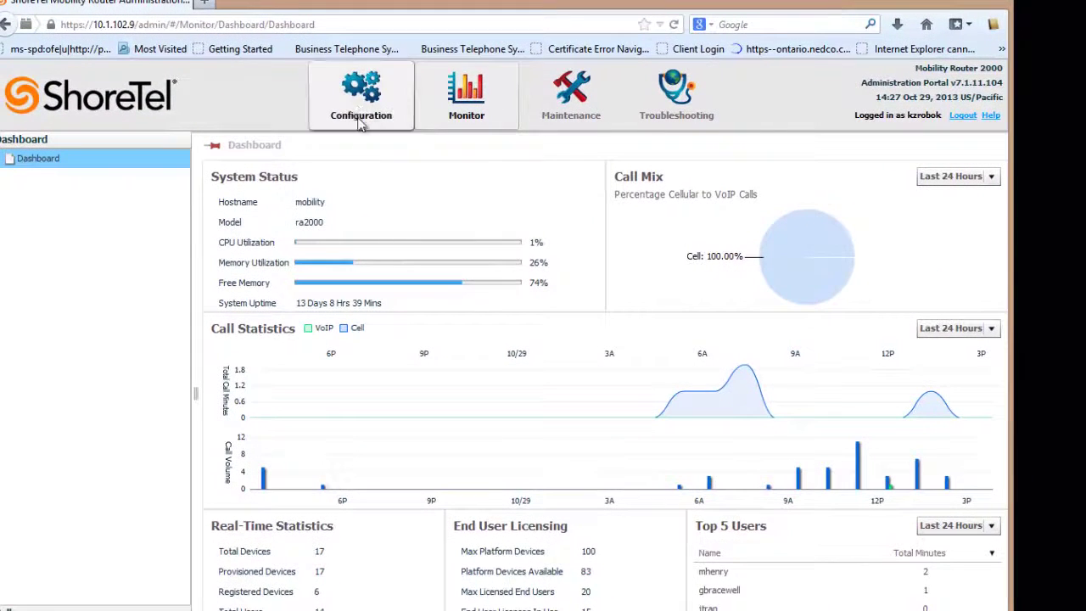
Step: Add a Mobility Router user in the California group with the user's ID and full name
left_click(360, 119)
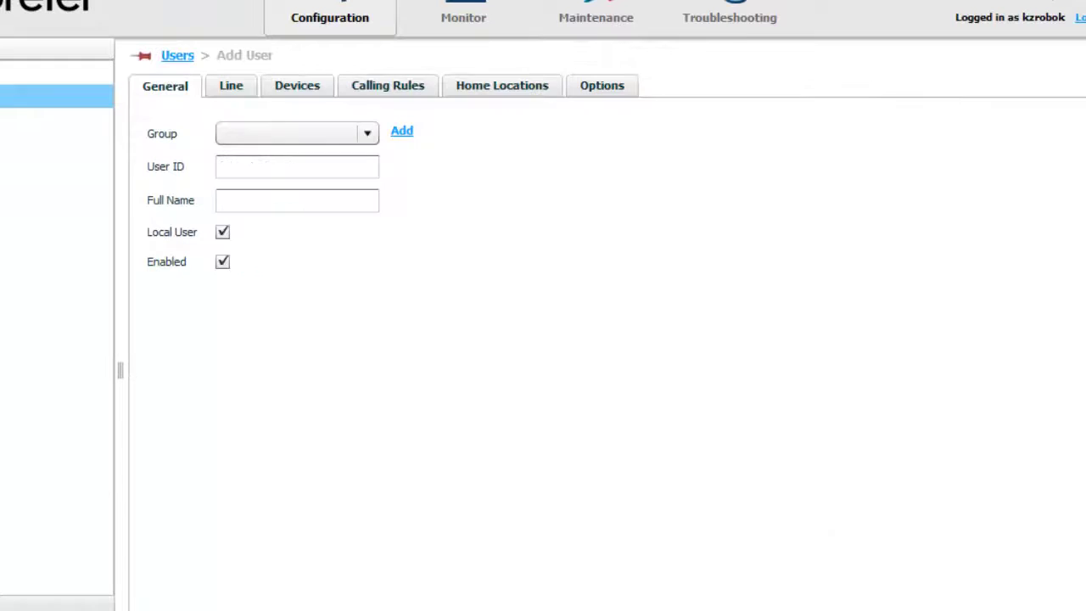
left_click(368, 134)
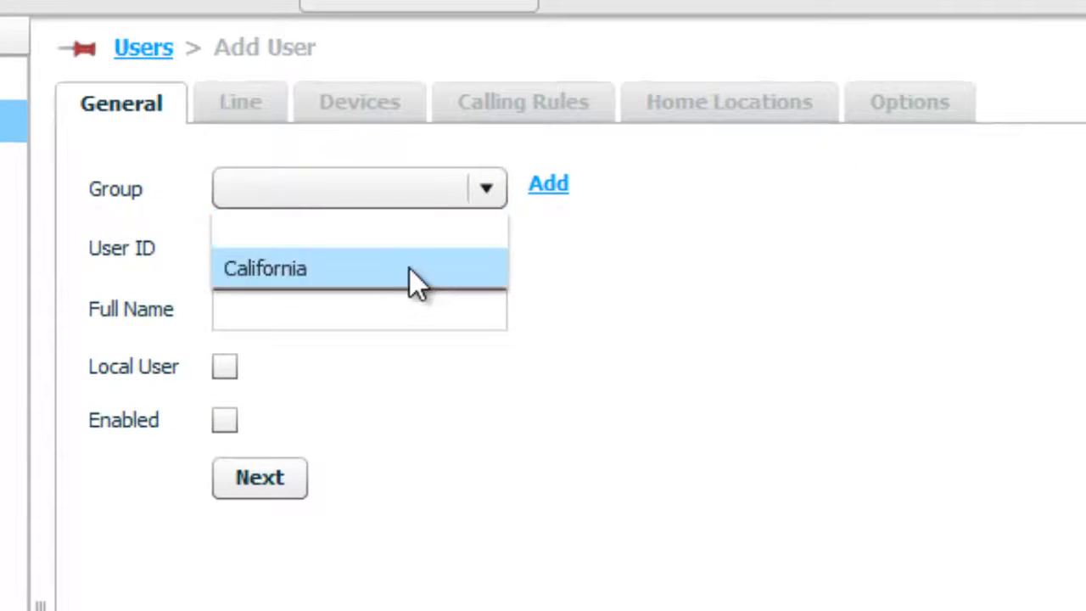
left_click(409, 267)
left_click(325, 260)
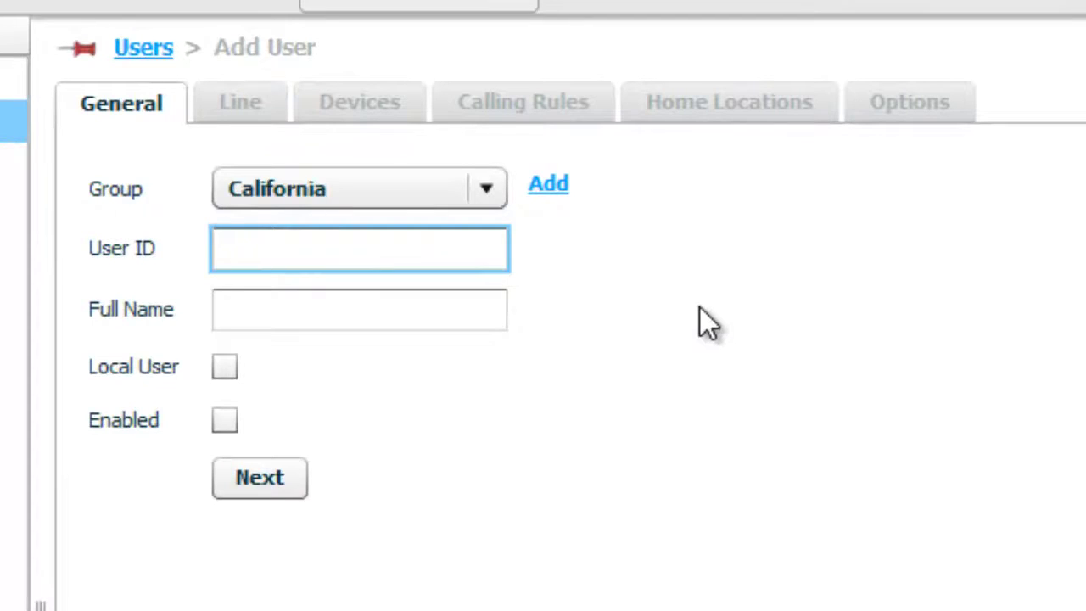
type("MikeM")
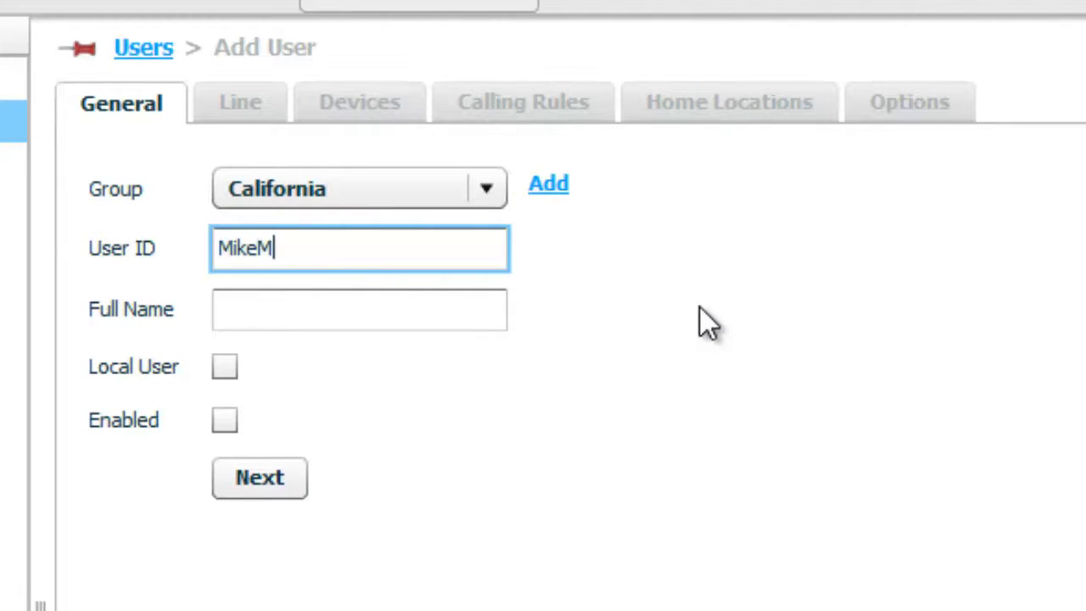
key("Tab")
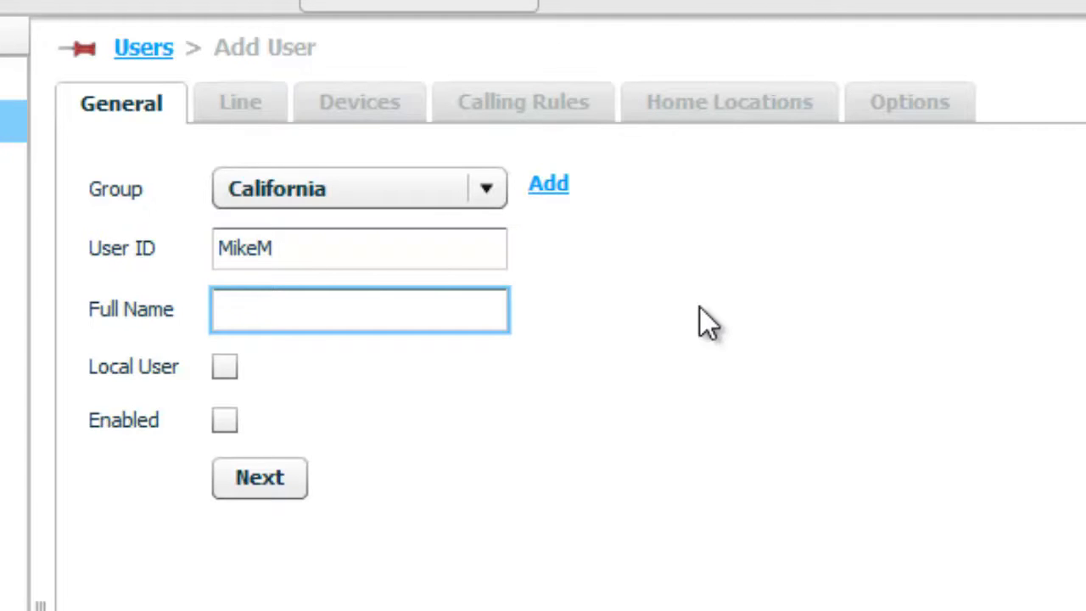
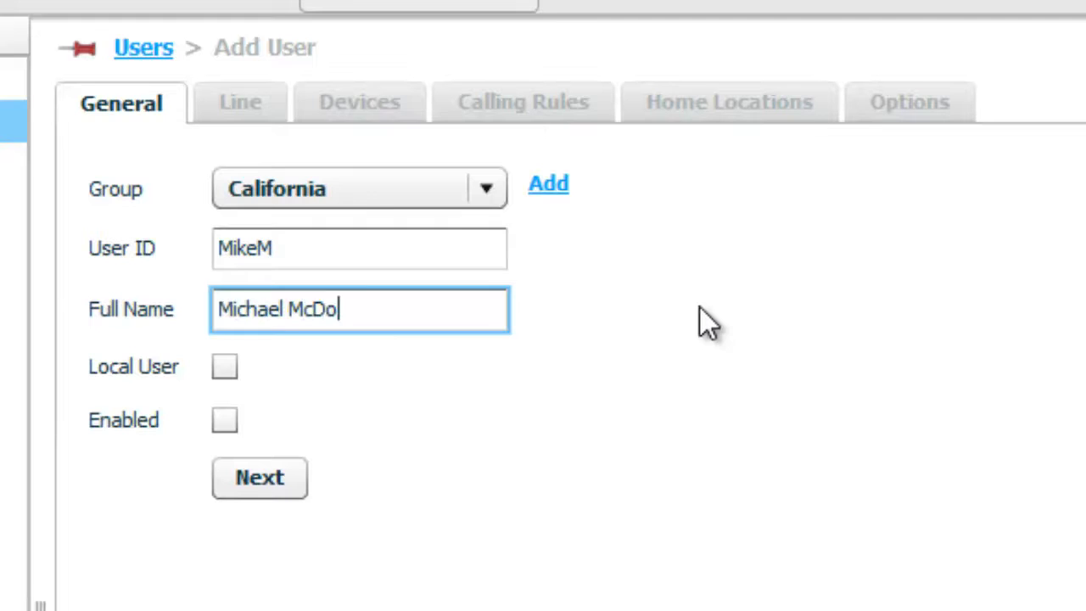
Step: Mark the new user as a local user, set its password, and enable it
key("Tab")
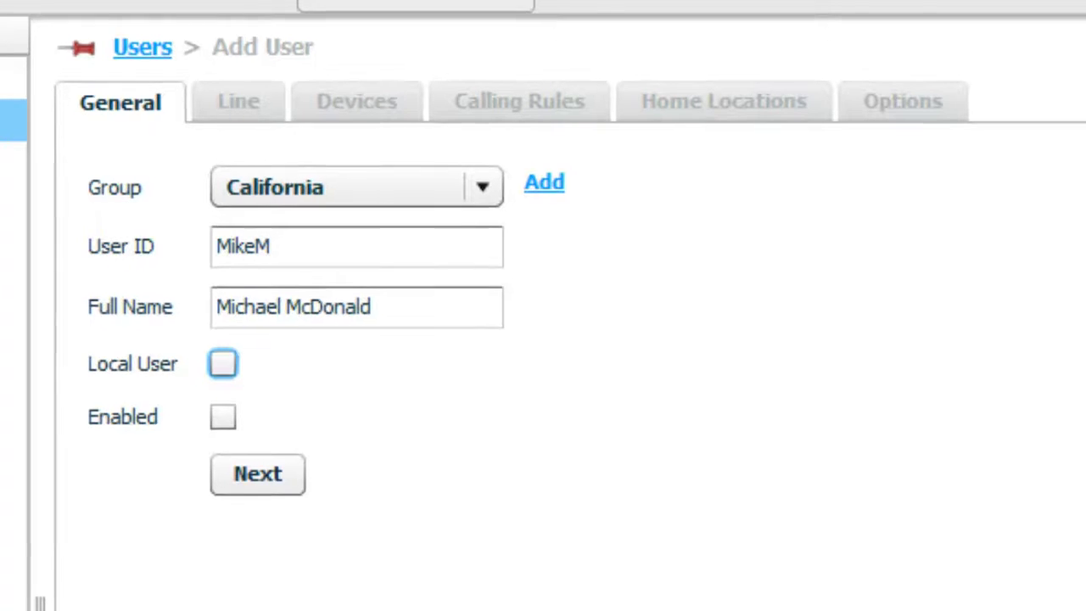
left_click(201, 327)
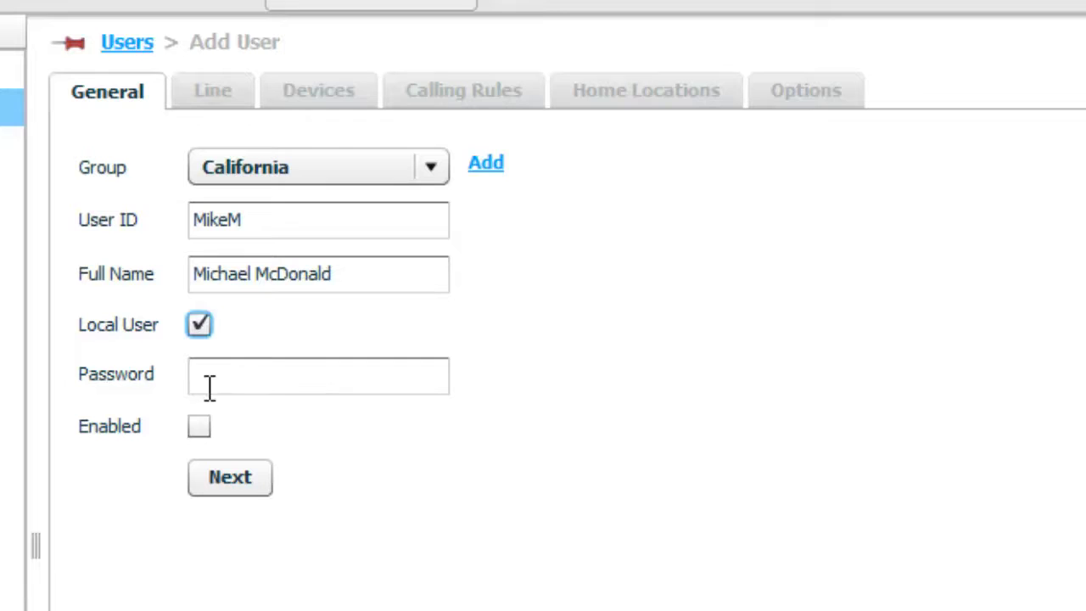
left_click(250, 391)
type("***")
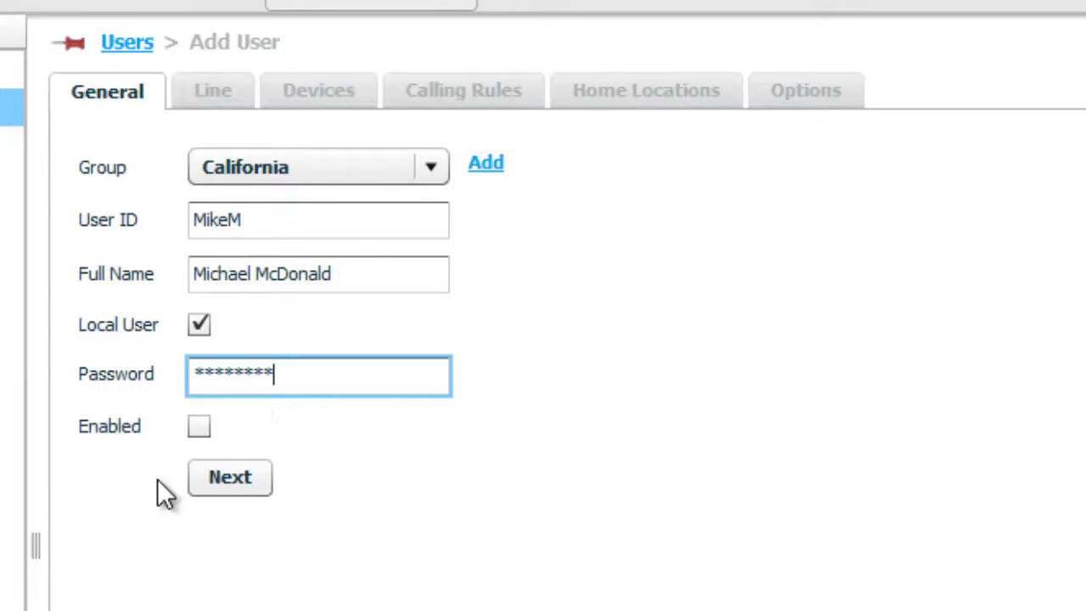
left_click(204, 427)
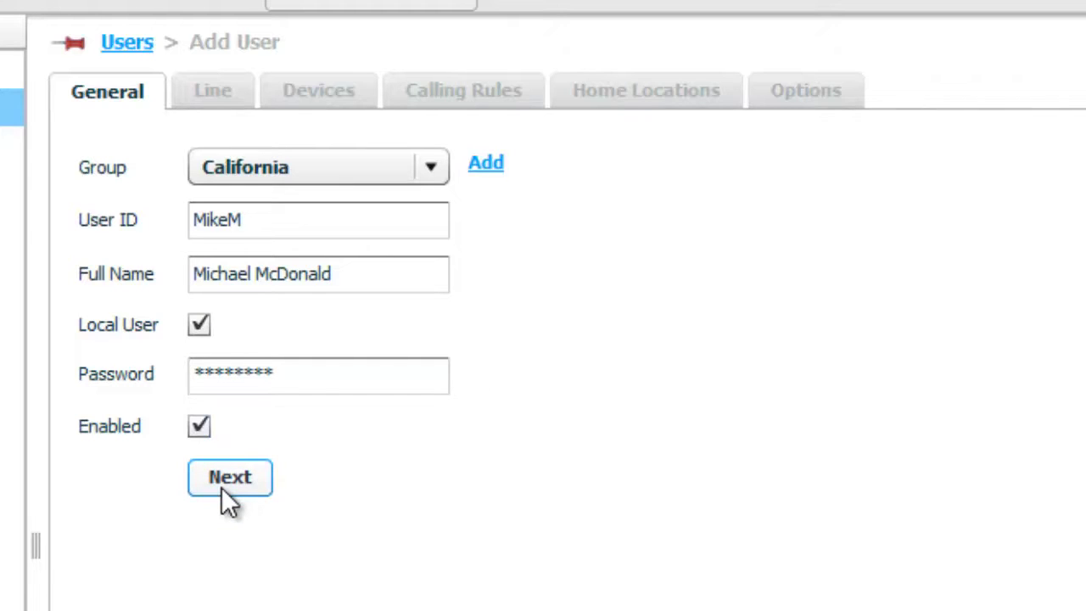
Step: Set enterprise extension 796 and the full enterprise number, leaving Forwarding Number empty
left_click(270, 480)
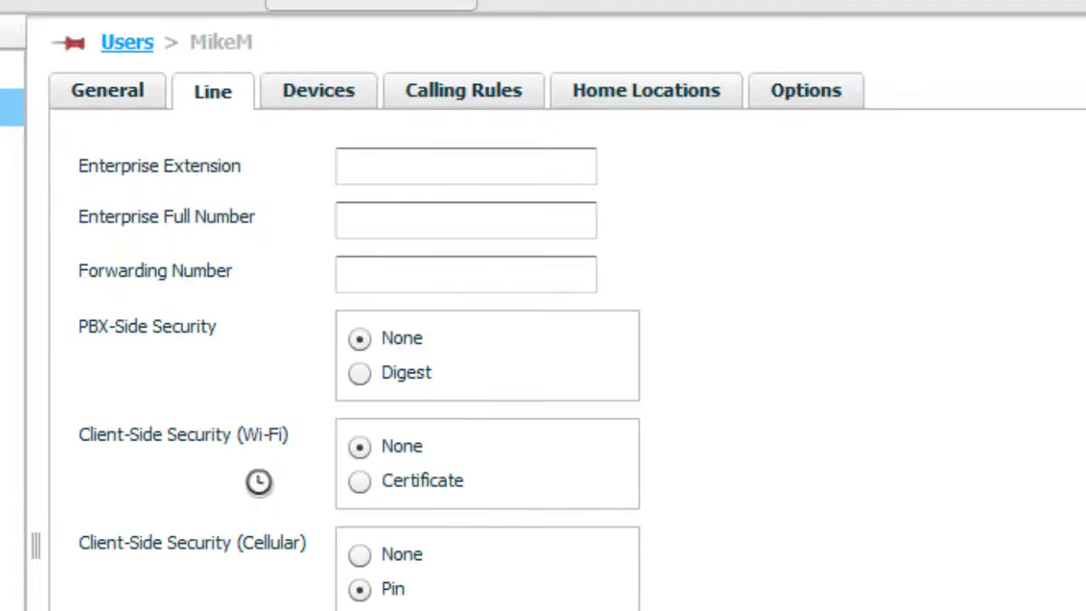
left_click(407, 166)
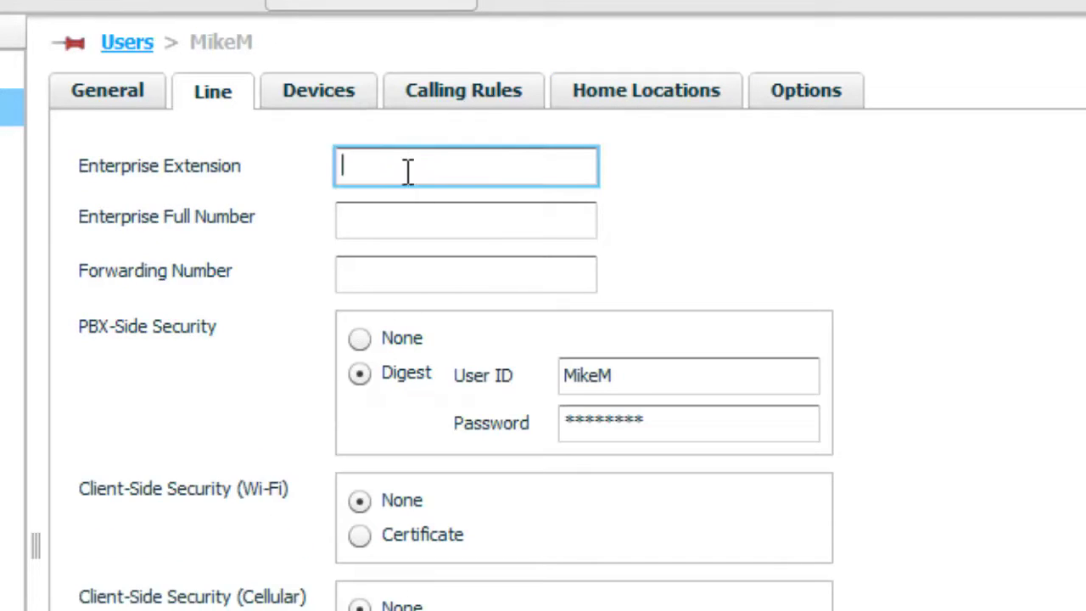
type("796")
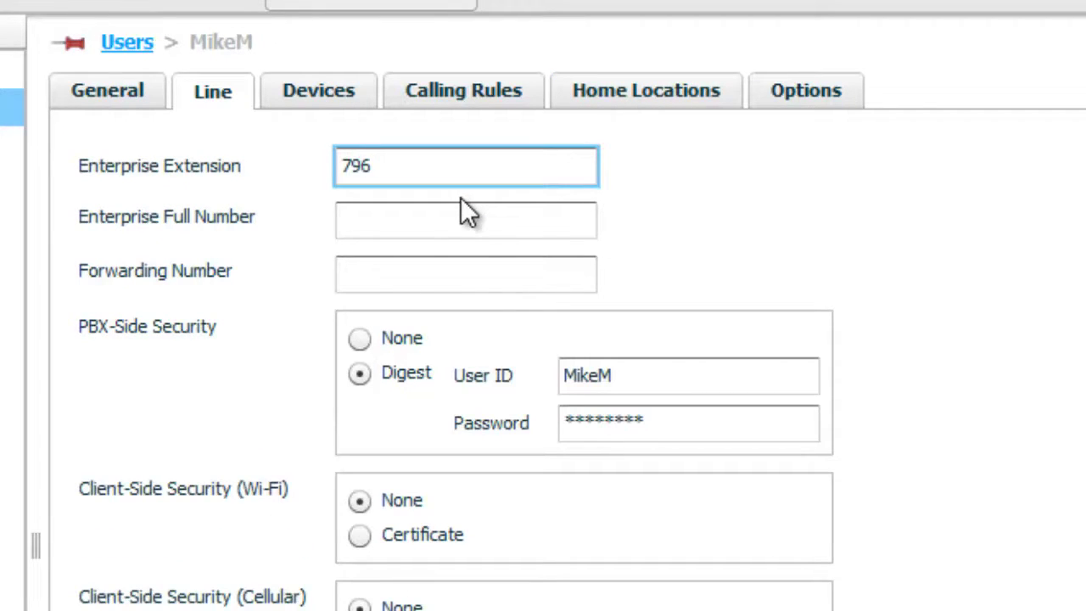
left_click(461, 214)
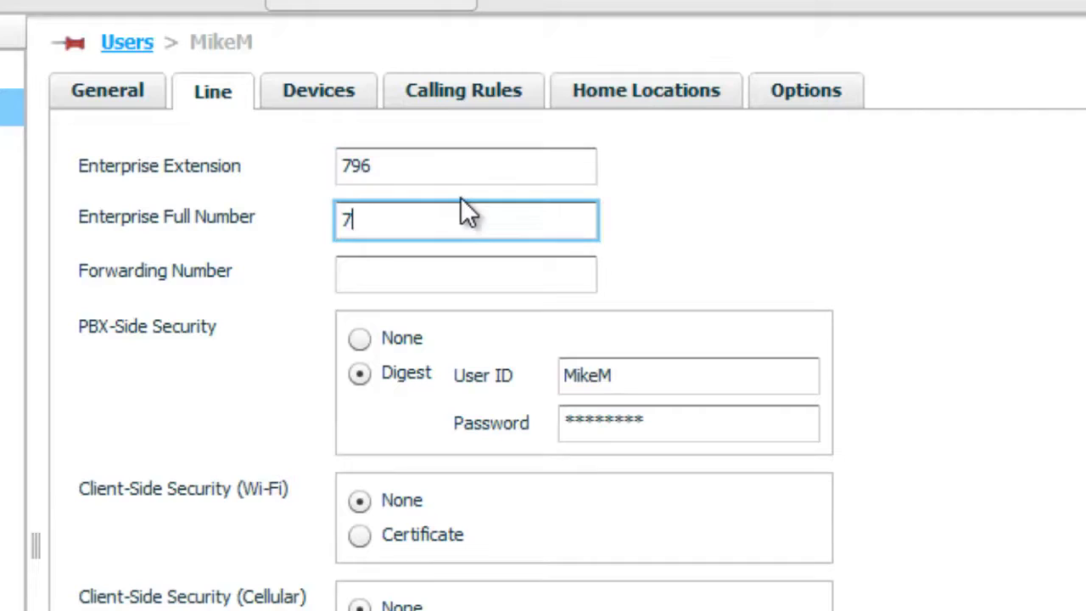
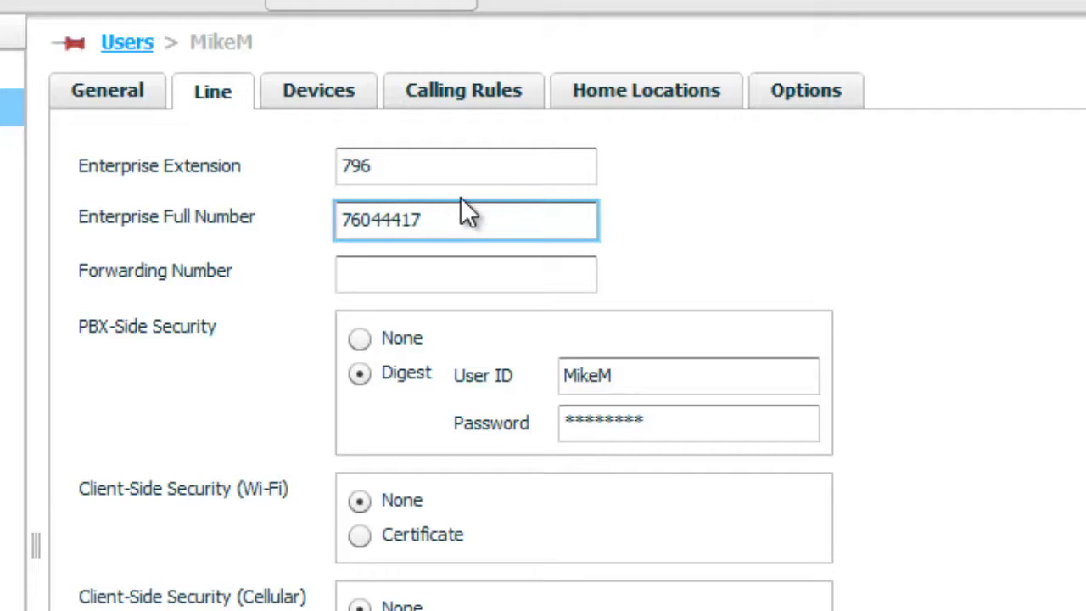
key("Tab")
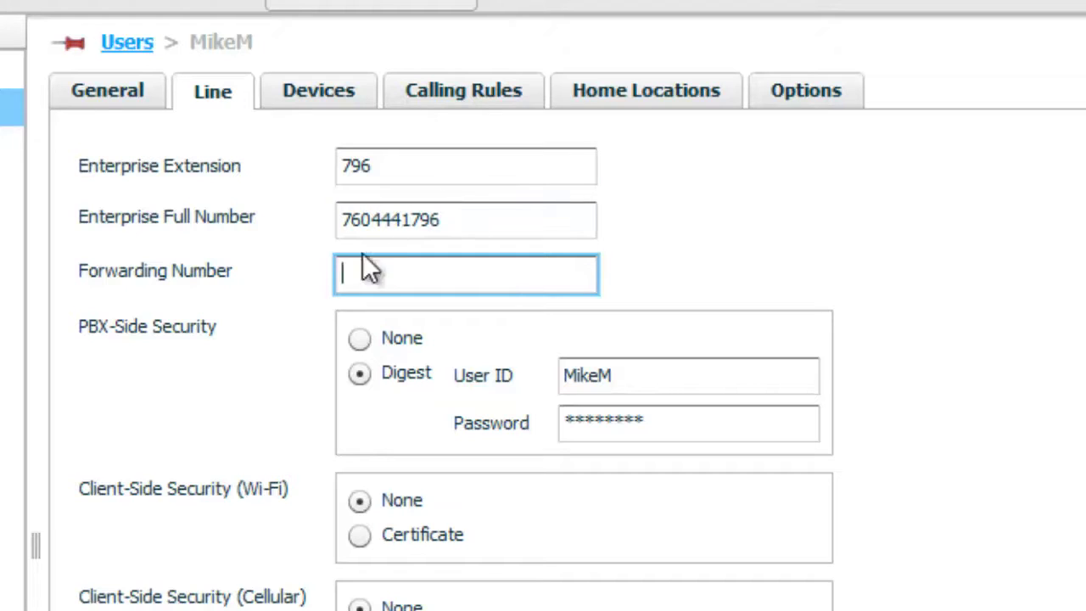
left_click(82, 329)
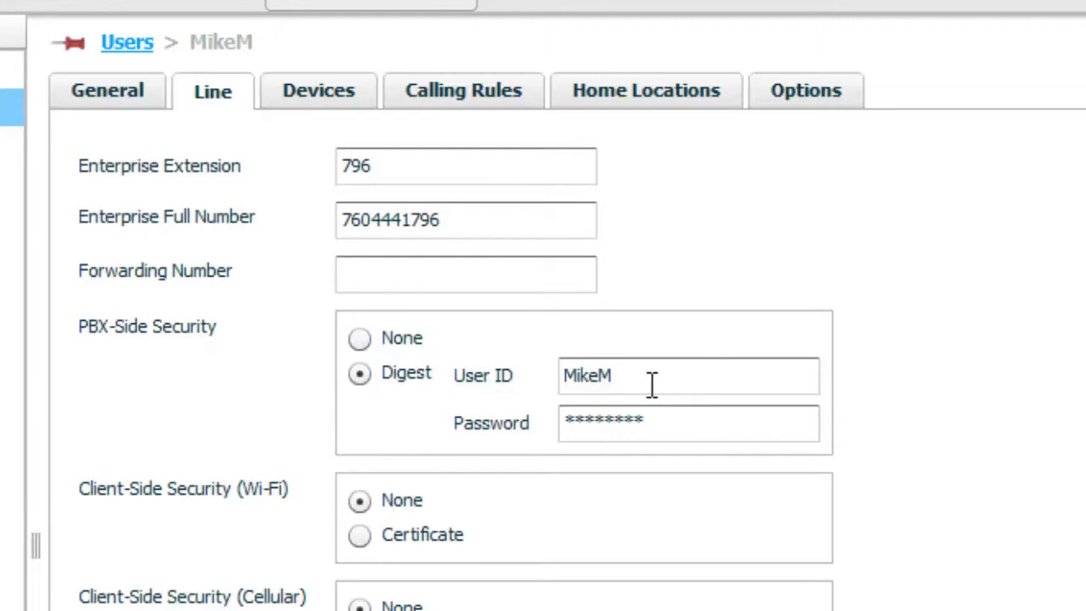
Step: Replace the Digest User ID with the copied username, set a new digest password, and apply
double_click(704, 376)
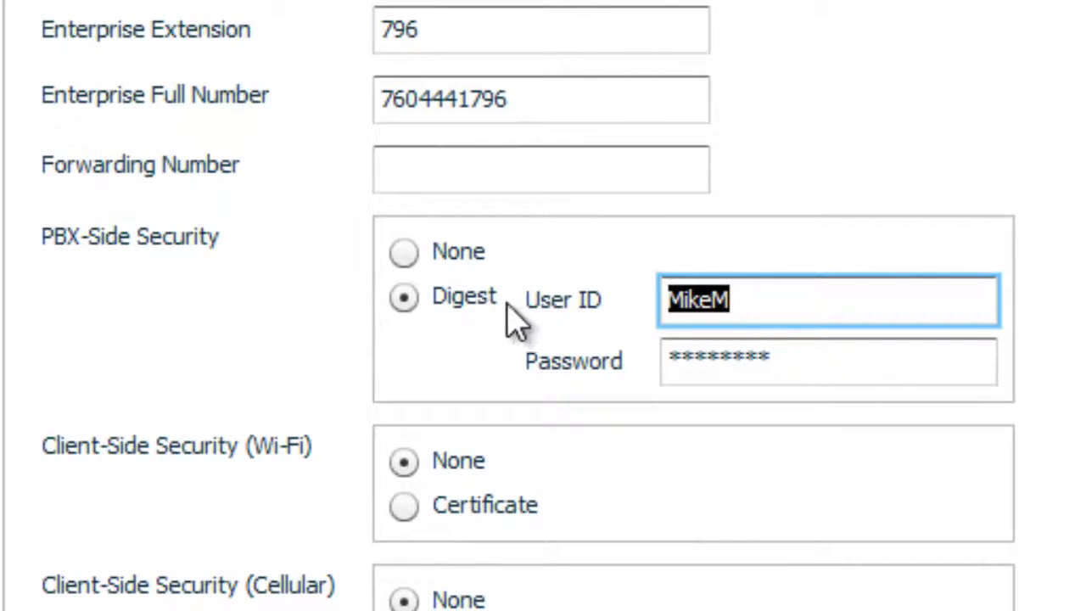
key("ctrl+v")
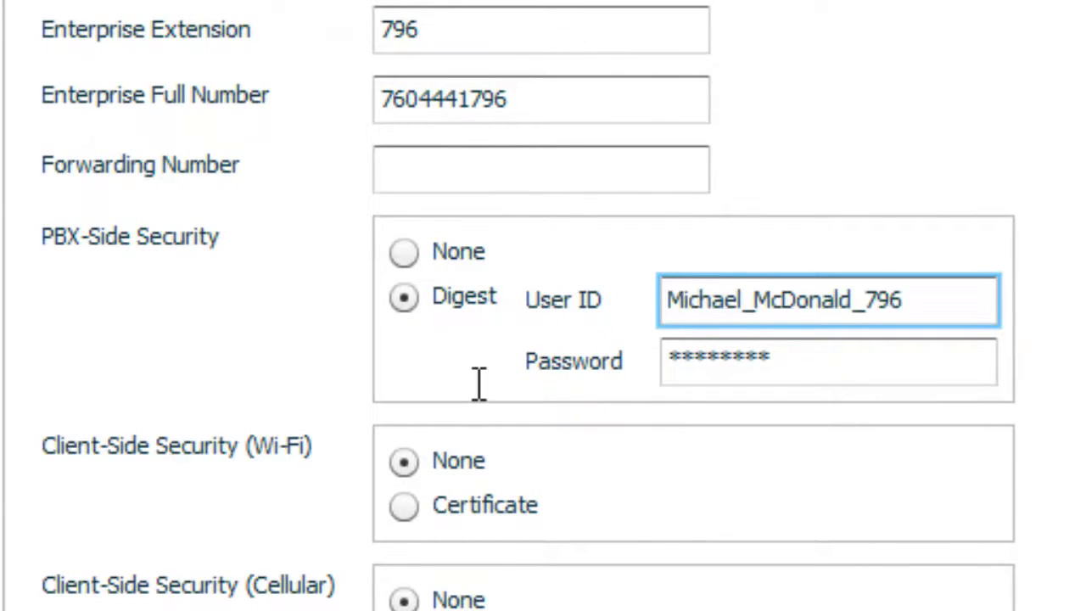
key("Tab")
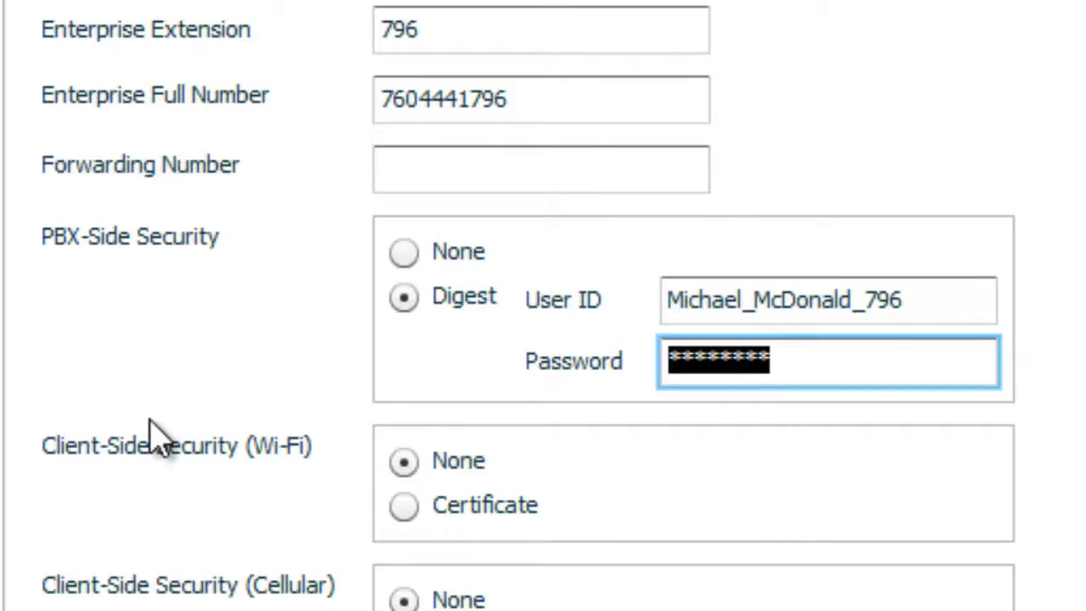
type("*******")
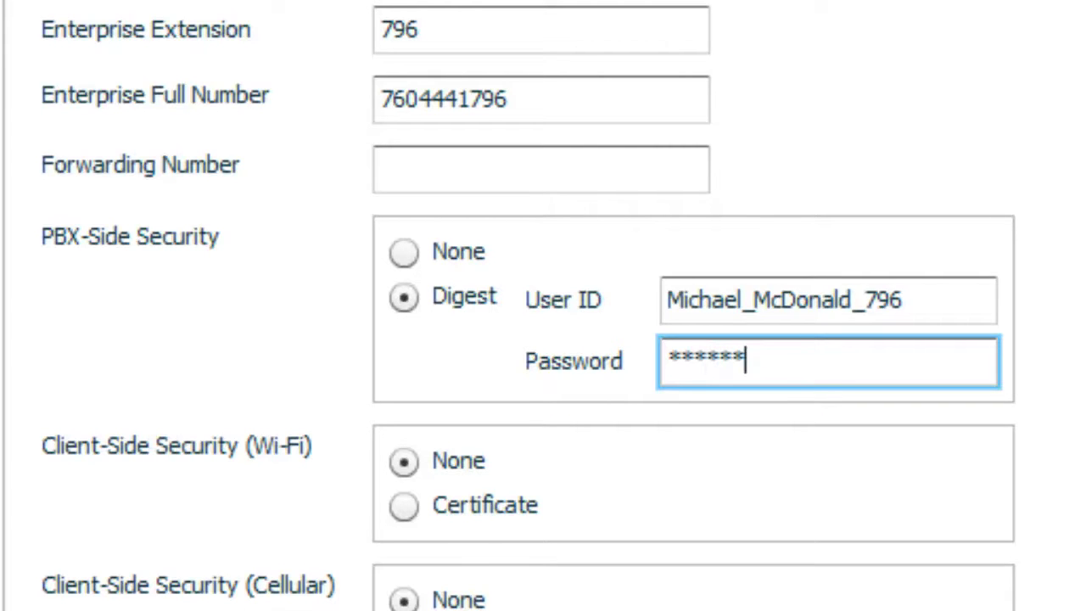
key("Tab")
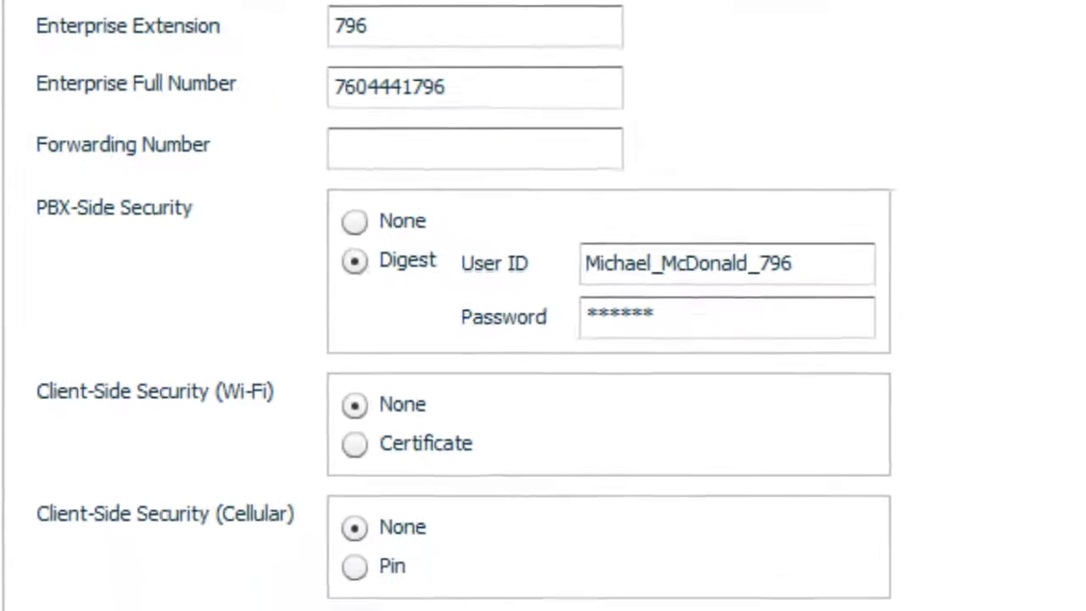
left_click(299, 526)
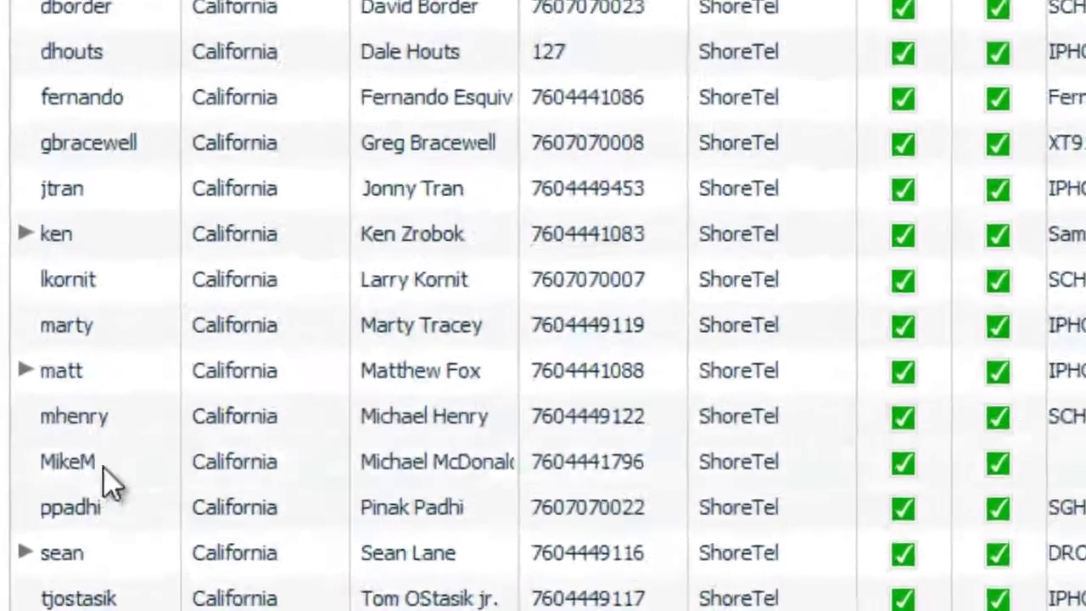
Step: Open the new user's record from the Configuration Users table
left_click(38, 507)
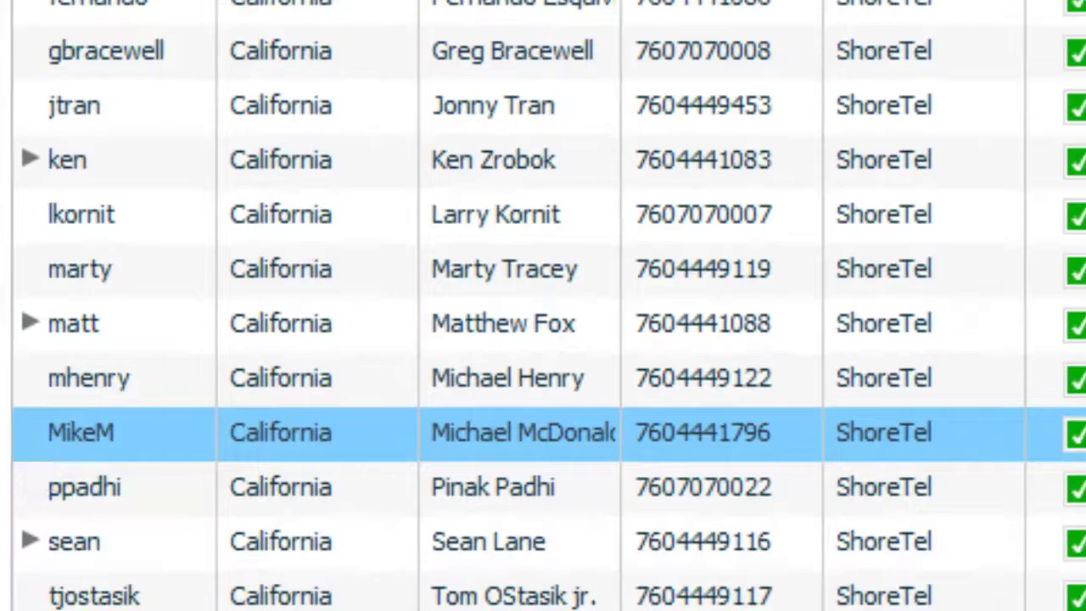
double_click(80, 433)
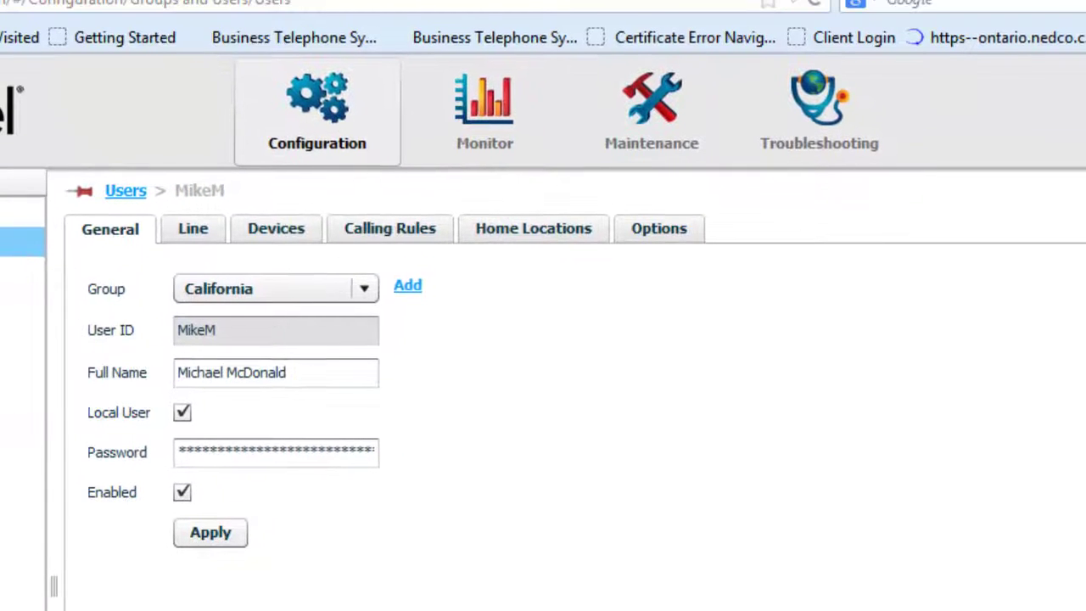
Step: Check Active Users: the user at extension 796 is authorized but PBX registration is rejected
left_click(475, 106)
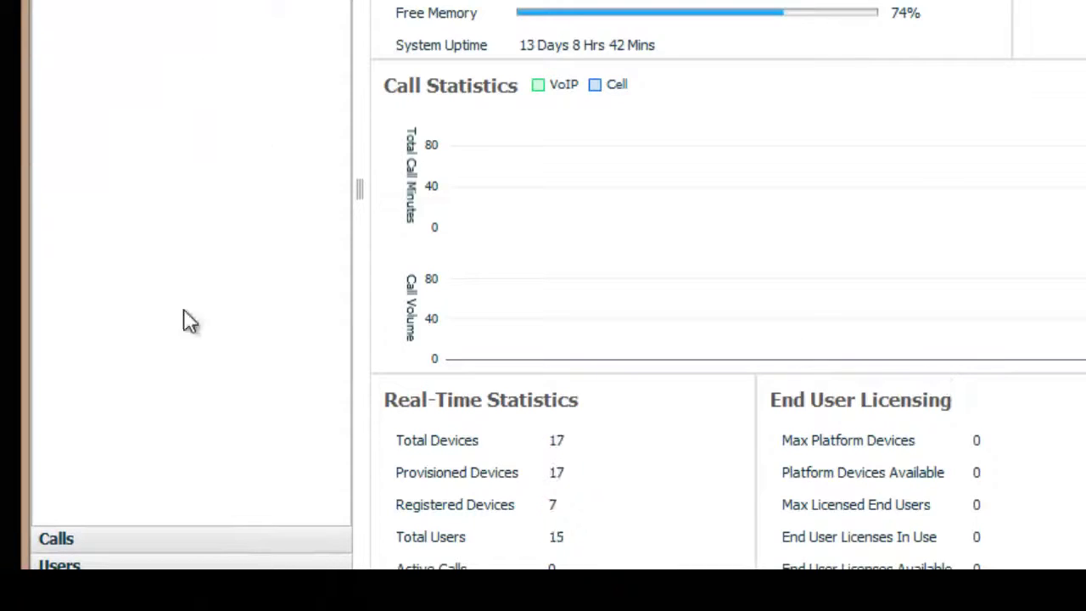
left_click(60, 563)
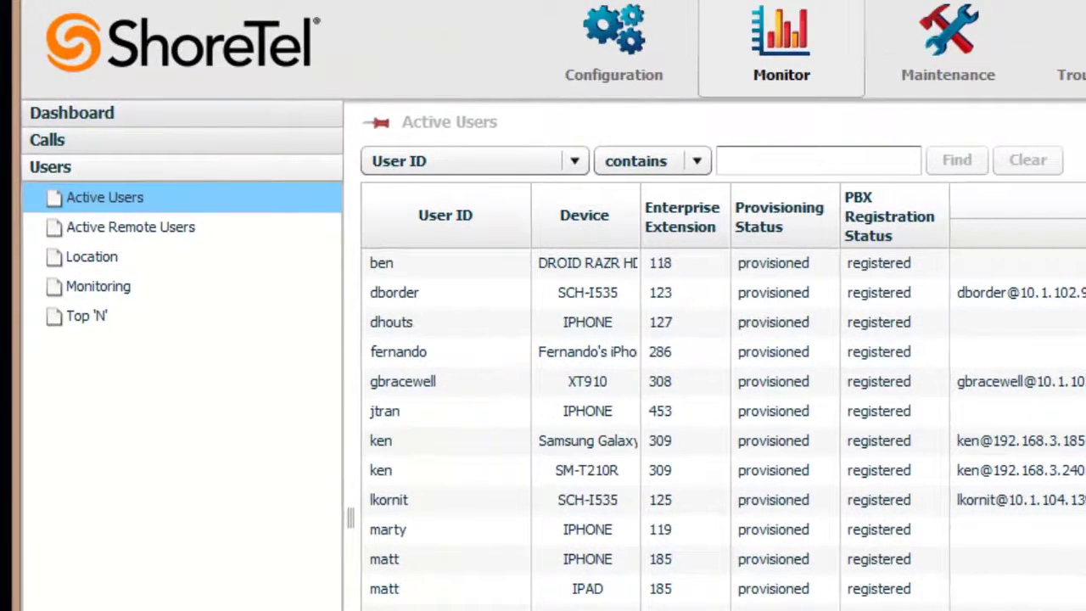
left_click(586, 610)
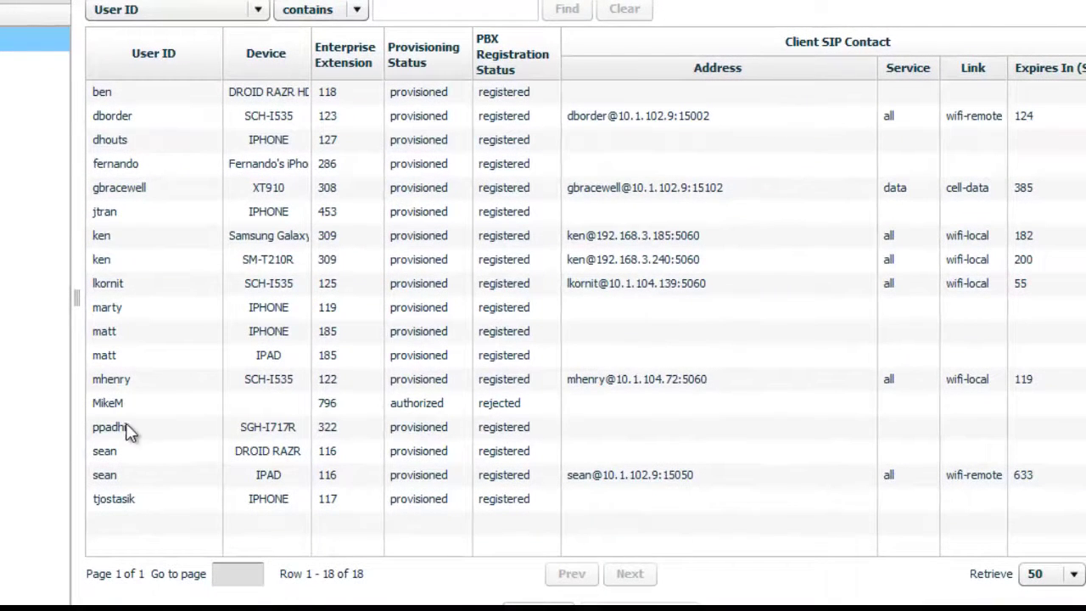
left_click(123, 408)
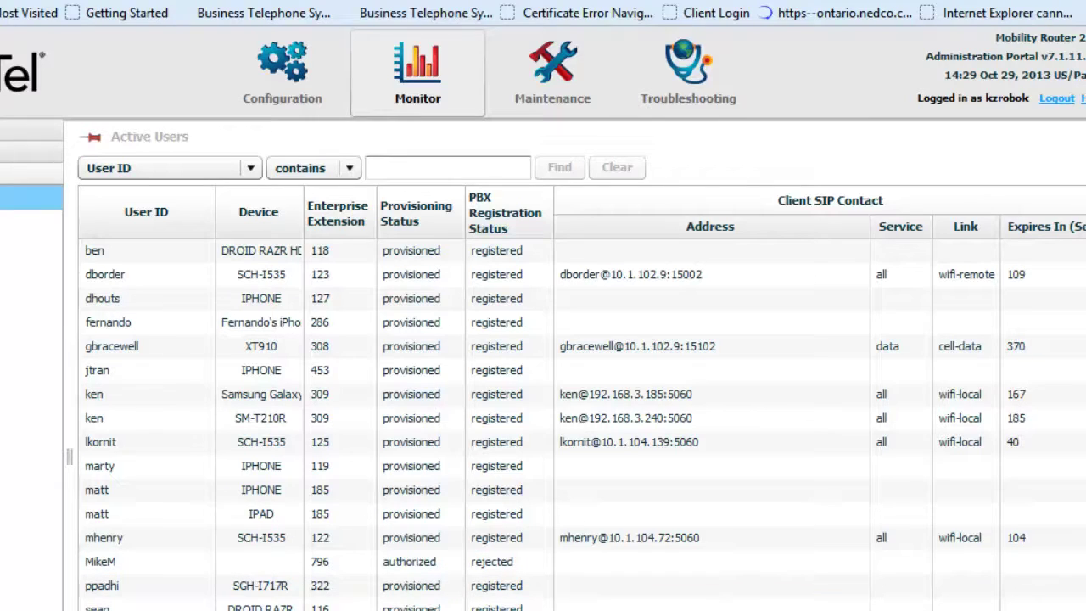
Step: Disable and then re-enable the new user so extension 796 registers with the PBX
left_click(291, 91)
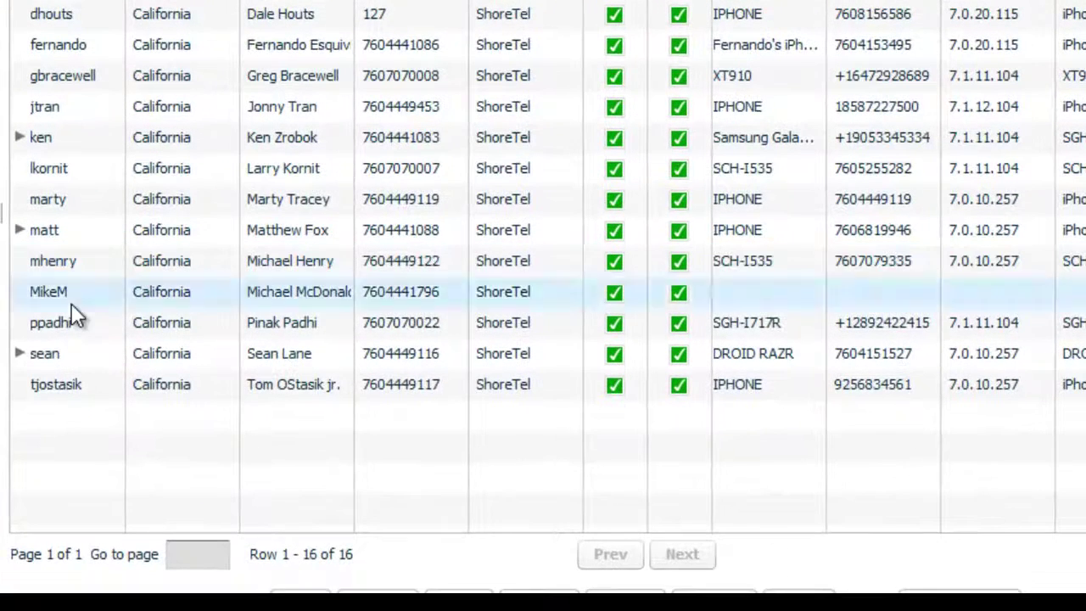
left_click(72, 303)
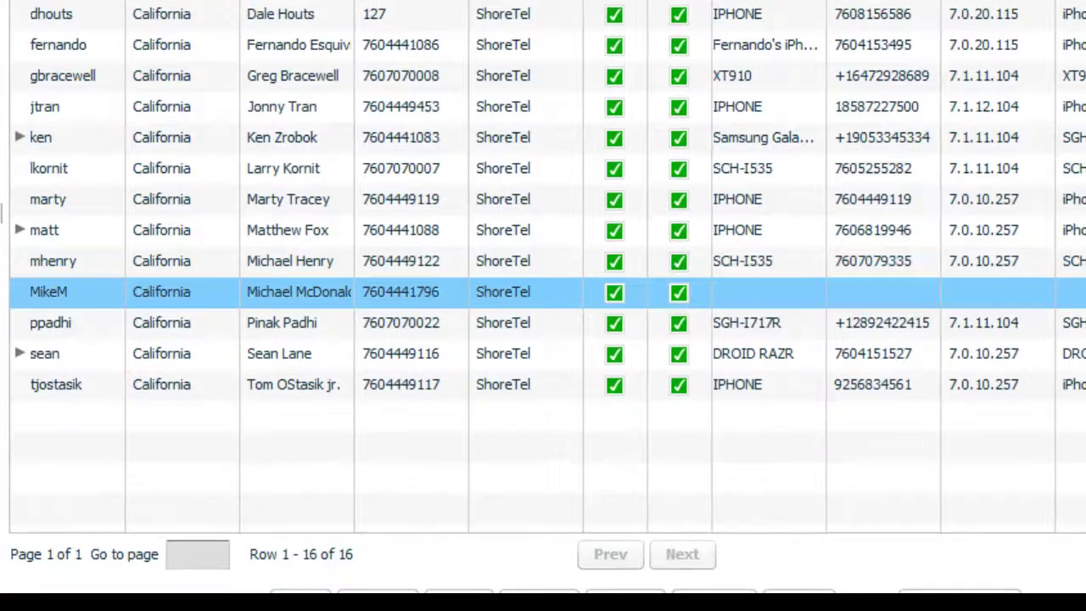
left_click(714, 591)
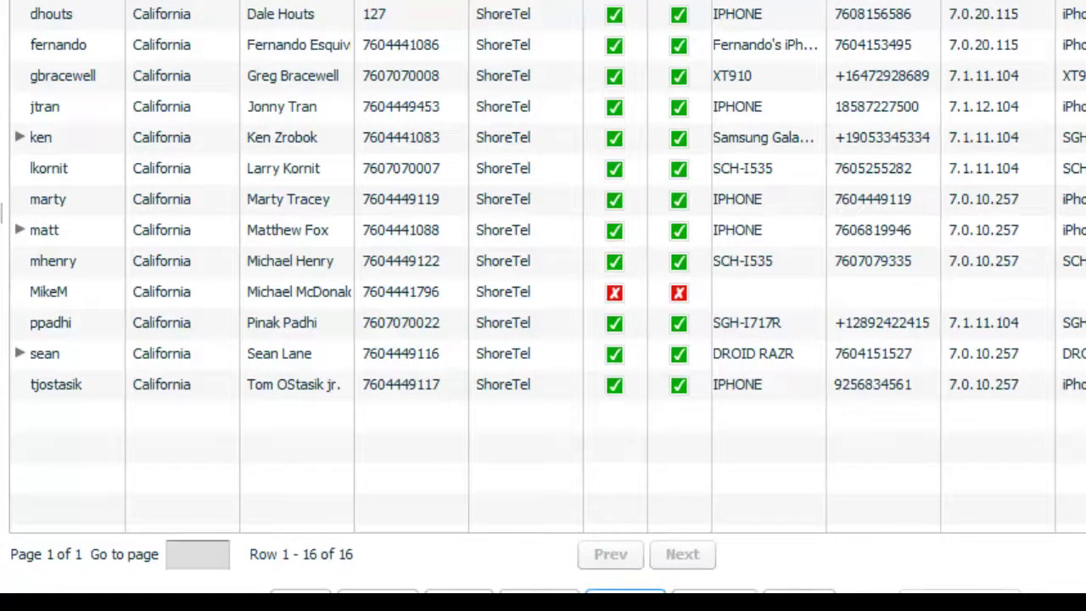
left_click(506, 295)
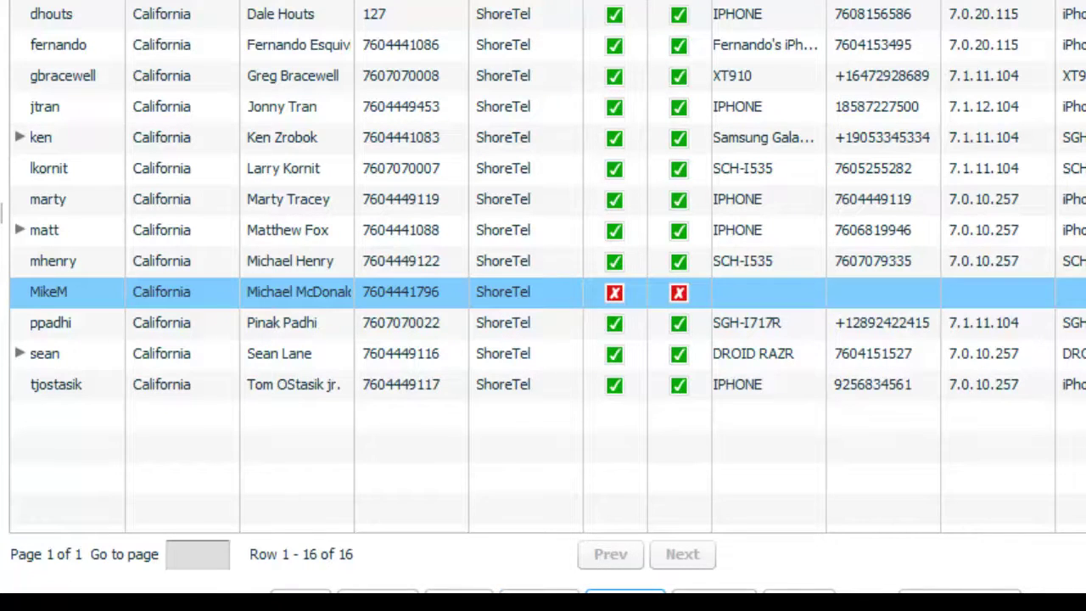
left_click(625, 591)
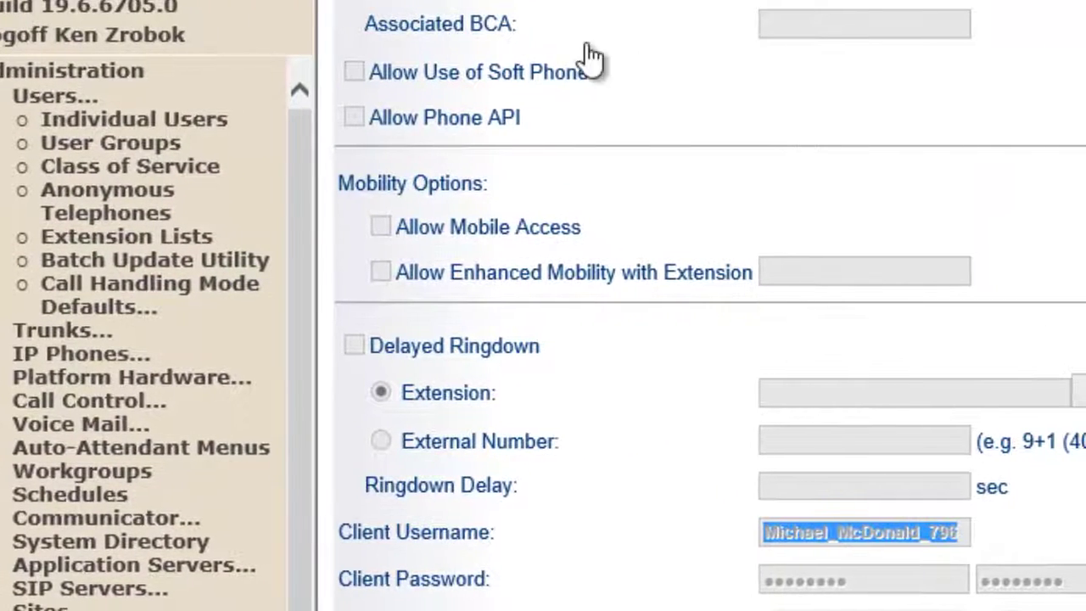
Step: Show the IP Phones list at 500 phones per page
left_click(90, 357)
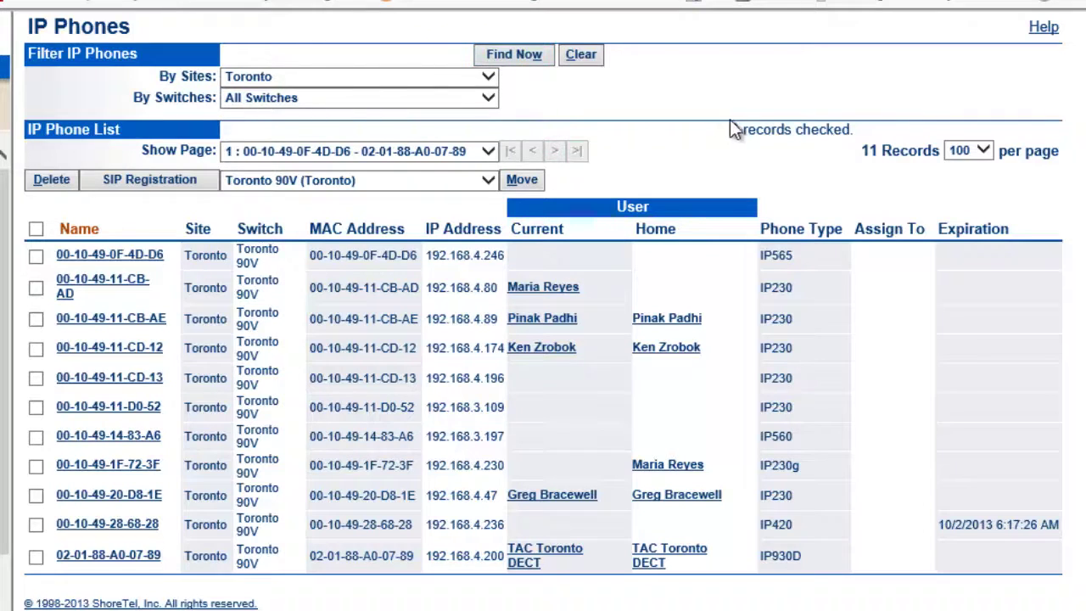
left_click(973, 146)
left_click(959, 165)
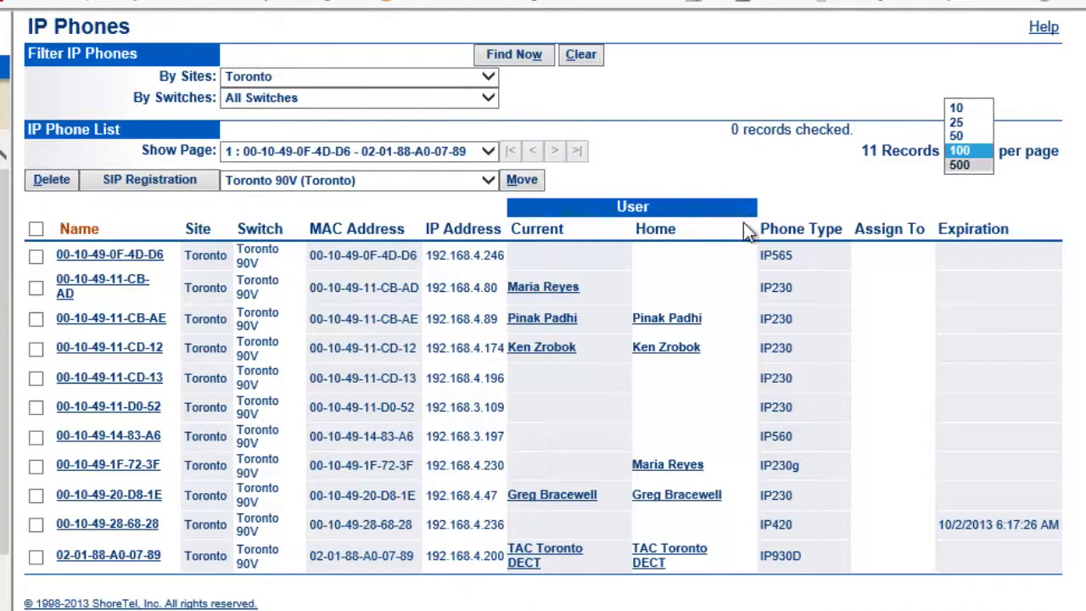
Step: Filter the phone list to All Sites and scroll down to the RoamAnywhere Client SIP entries
left_click(433, 84)
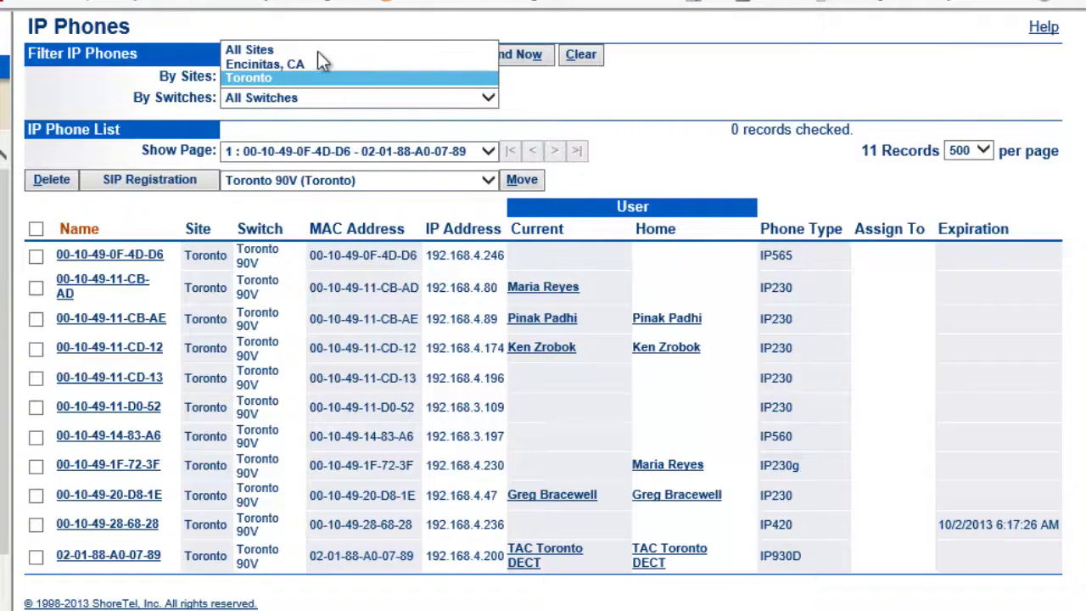
key("Escape")
left_click(274, 76)
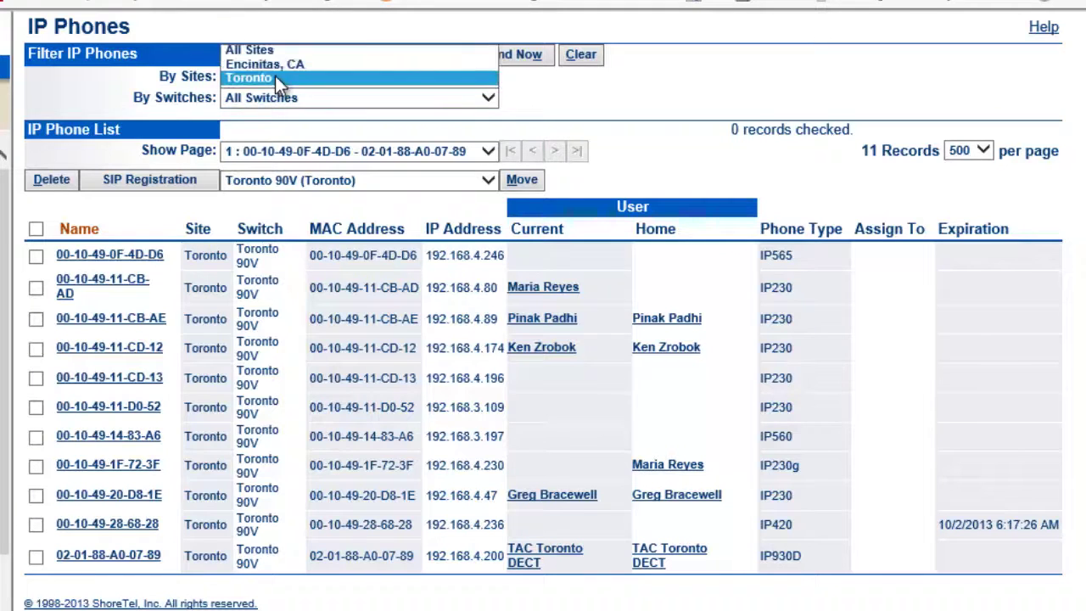
left_click(275, 51)
left_click(508, 54)
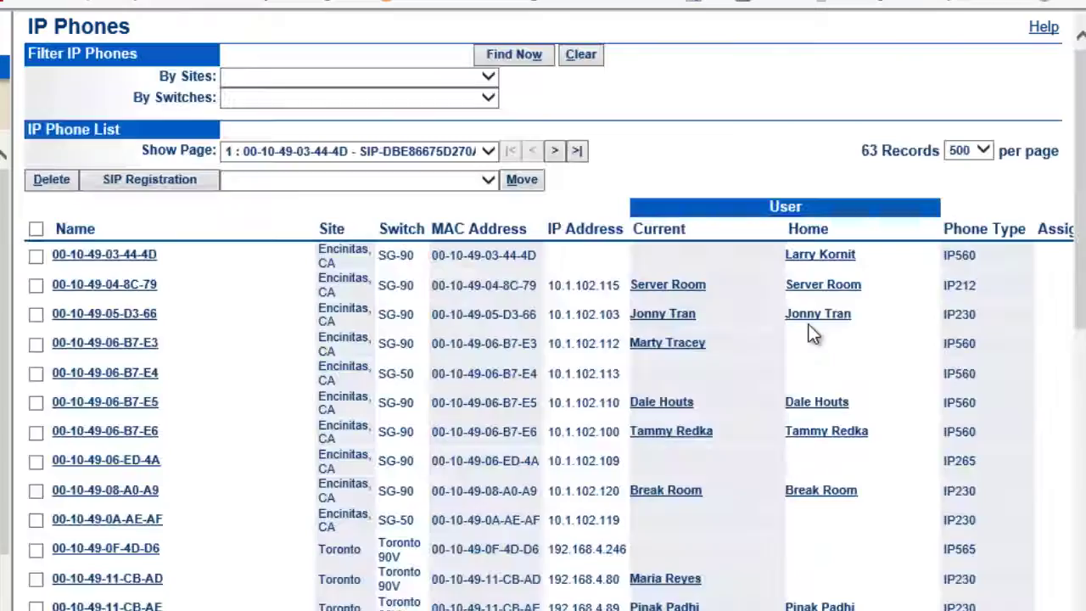
scroll(1076, 136, "down", 1)
scroll(366, 373, "down", 15)
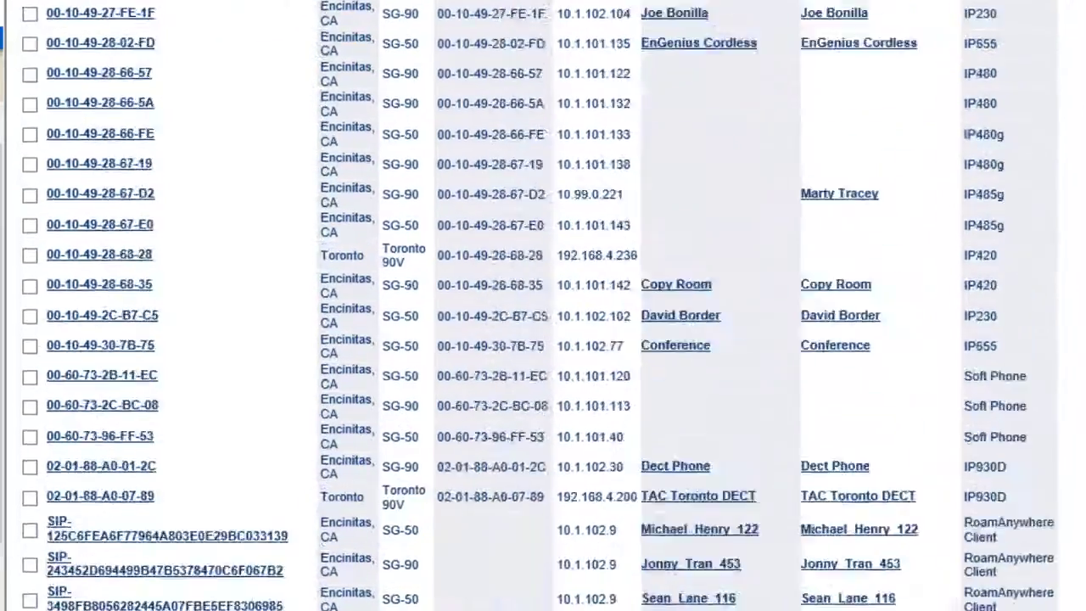